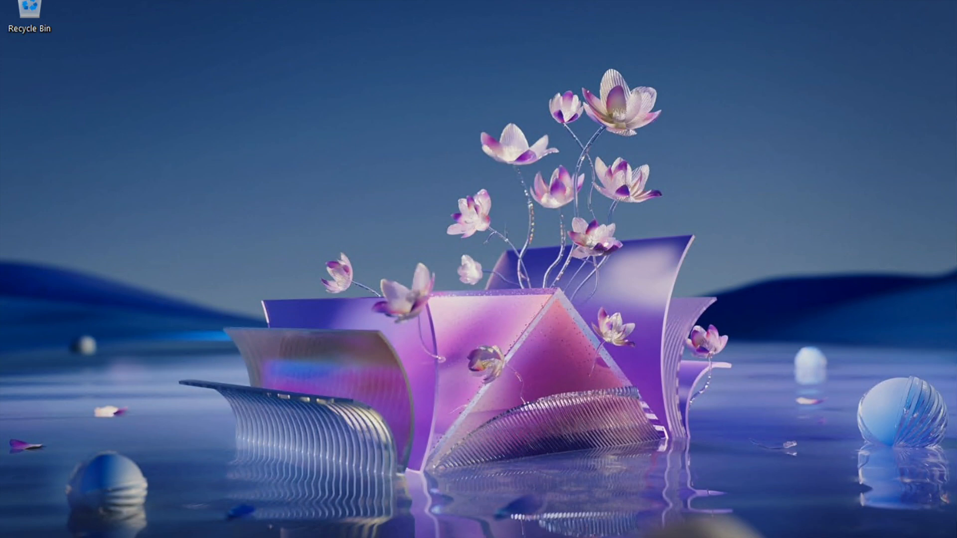
Refresh the Windows desktop from its right-click menu
right_click(439, 200)
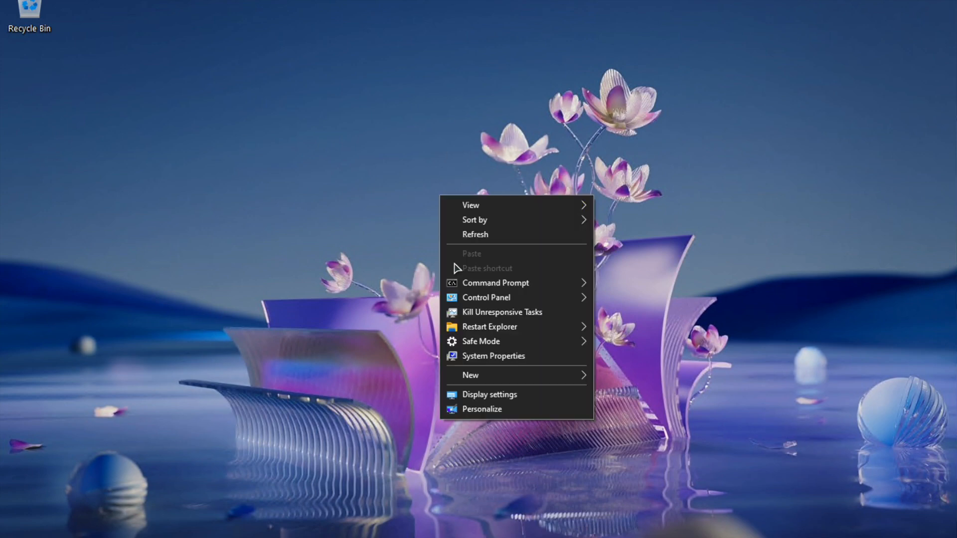
left_click(485, 240)
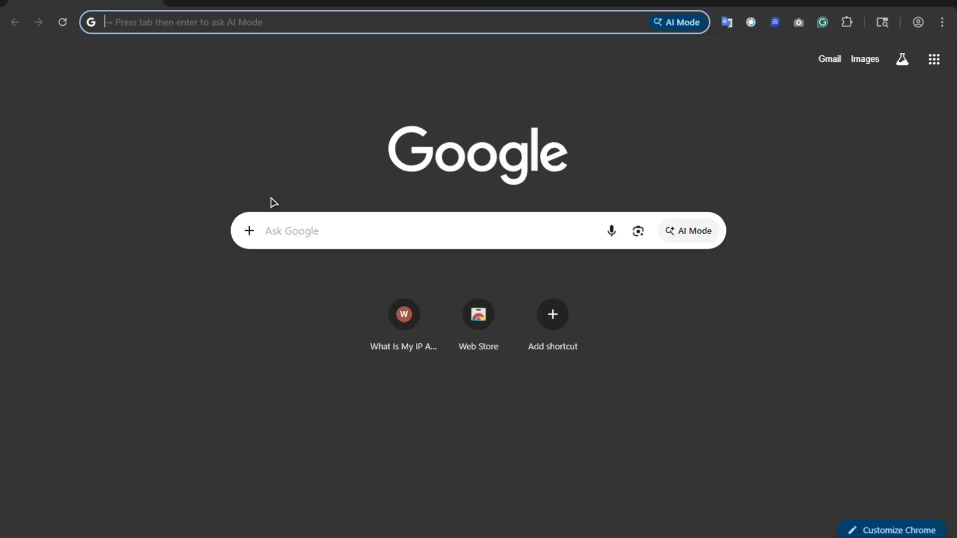
Search for the GoLogin download and download the Windows installer from gologin.com
type("go")
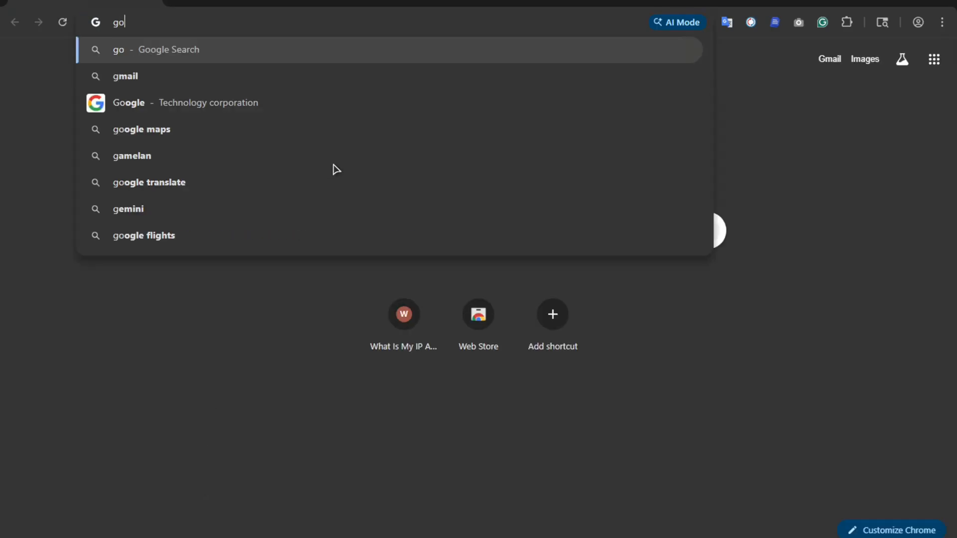
type("login")
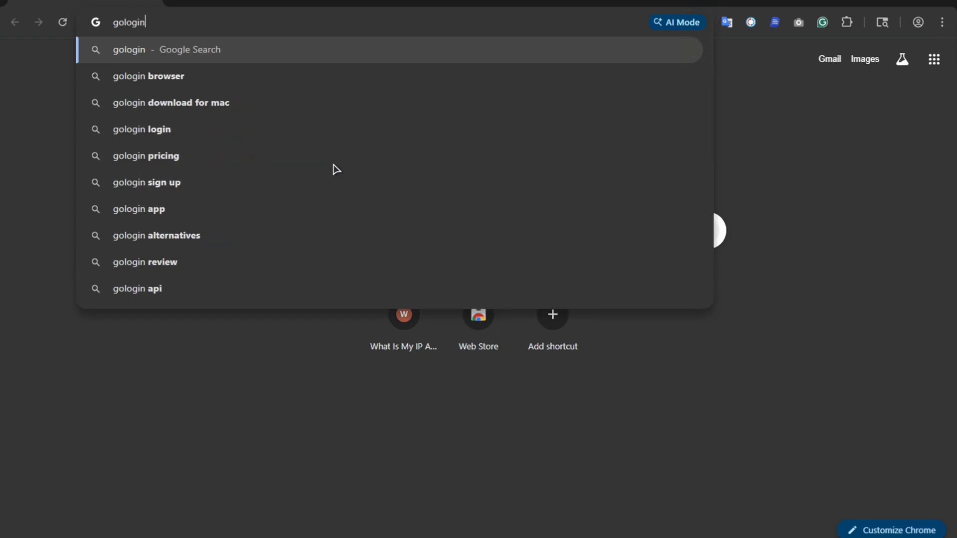
type(" down")
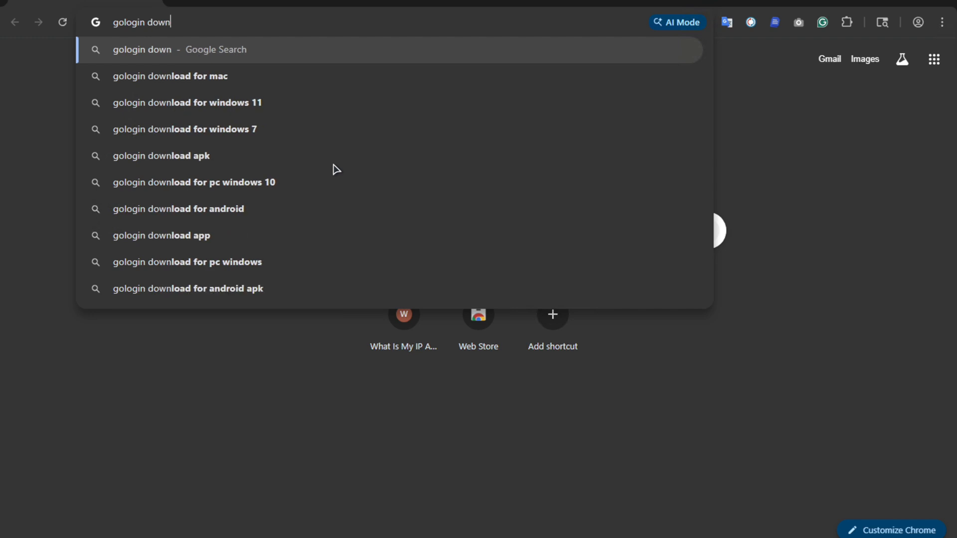
left_click(266, 182)
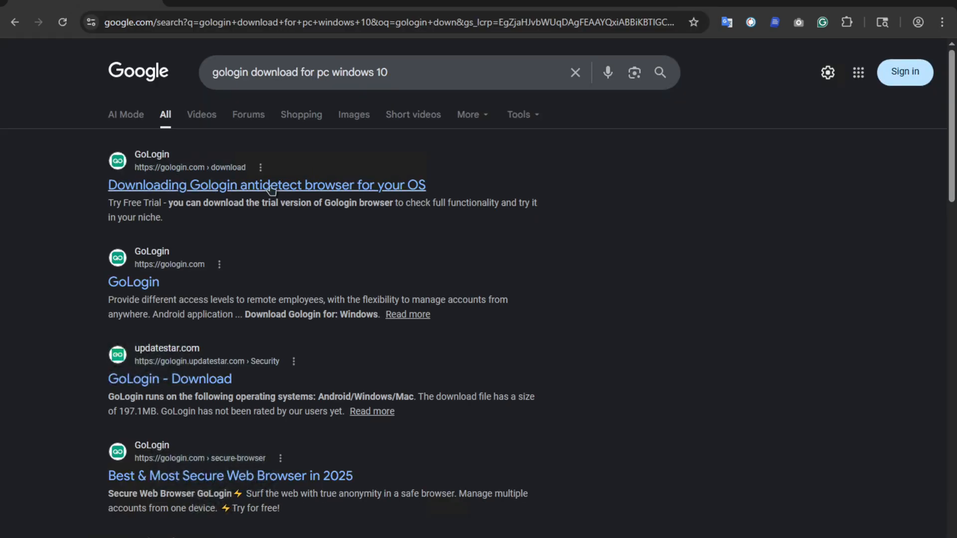
left_click(271, 188)
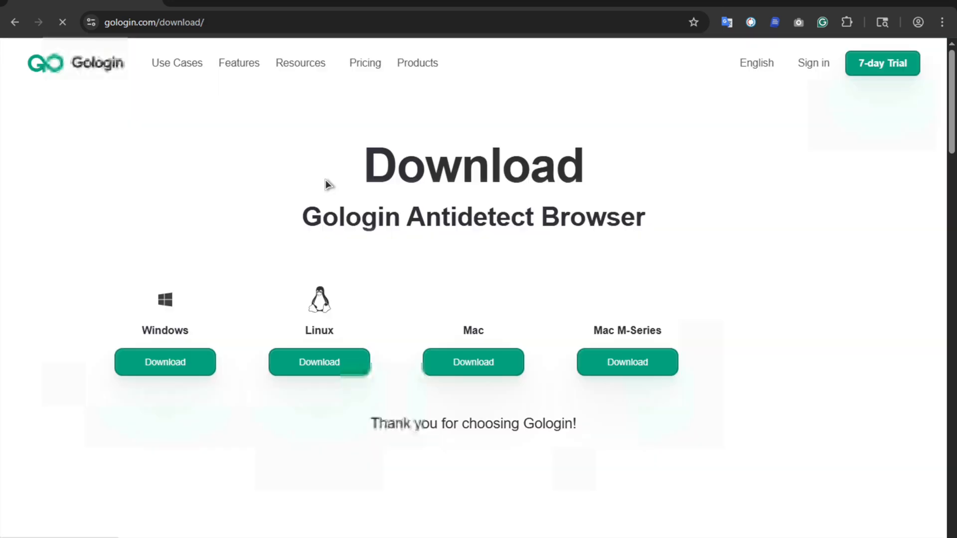
left_click(184, 370)
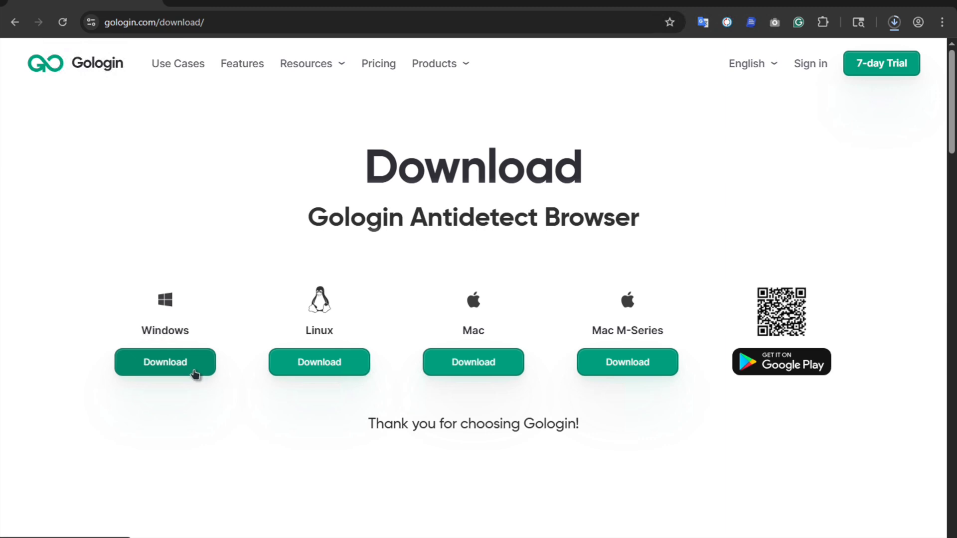
left_click(890, 24)
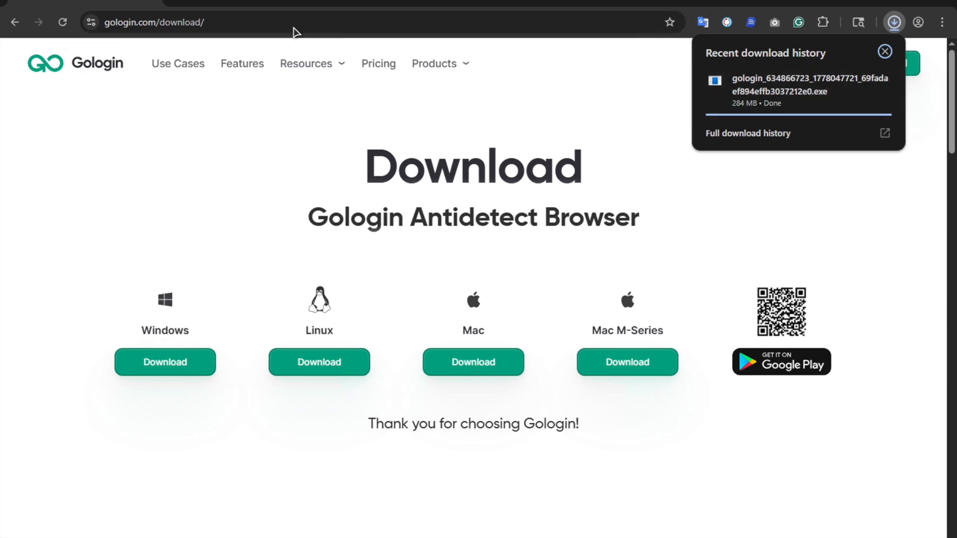
left_click(180, 6)
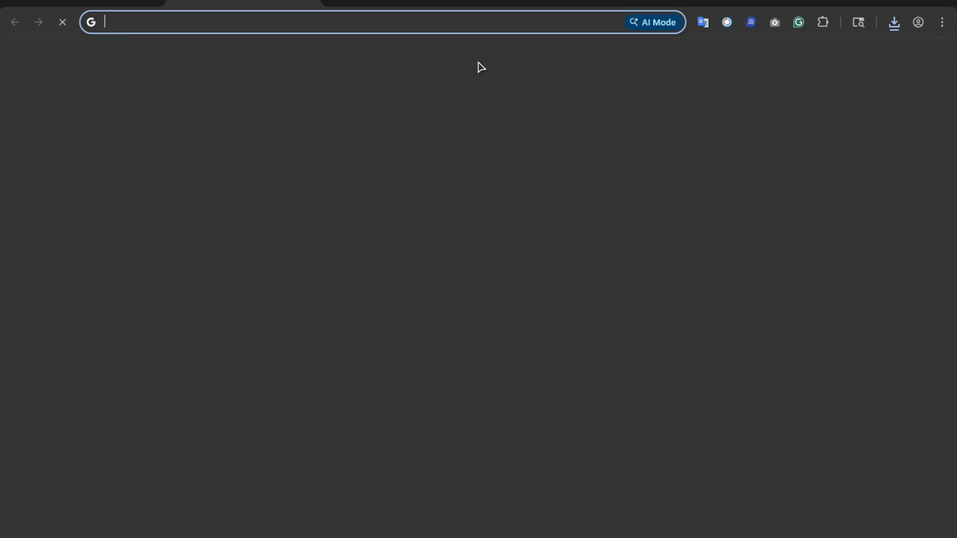
Run the Fast.com speed test, about 230 Mbps, then check the finished installer download
type("speed")
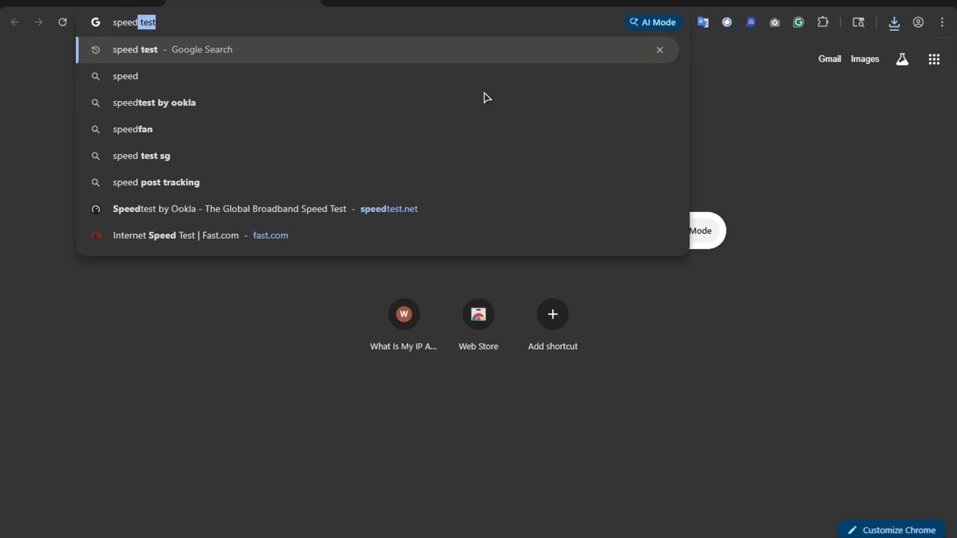
key("Return")
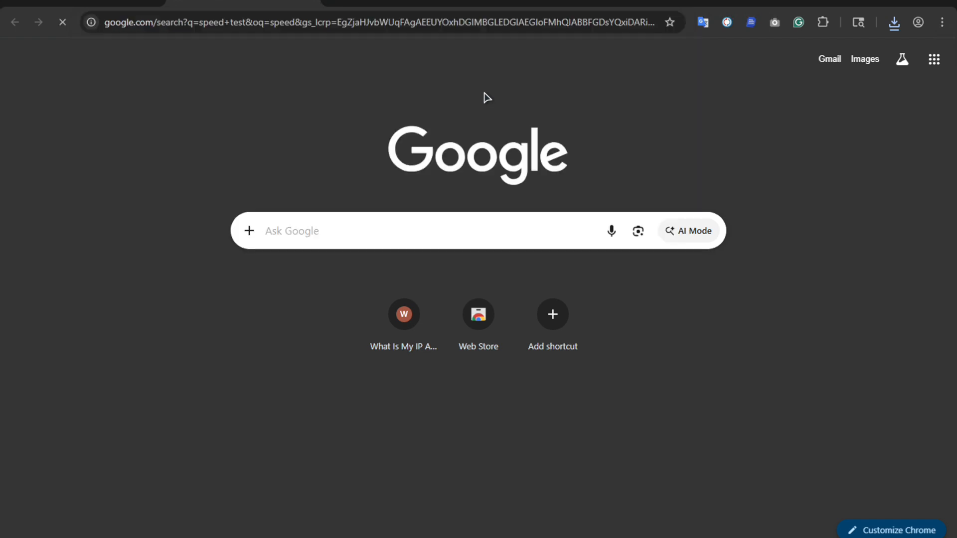
scroll(258, 413, "down", 4)
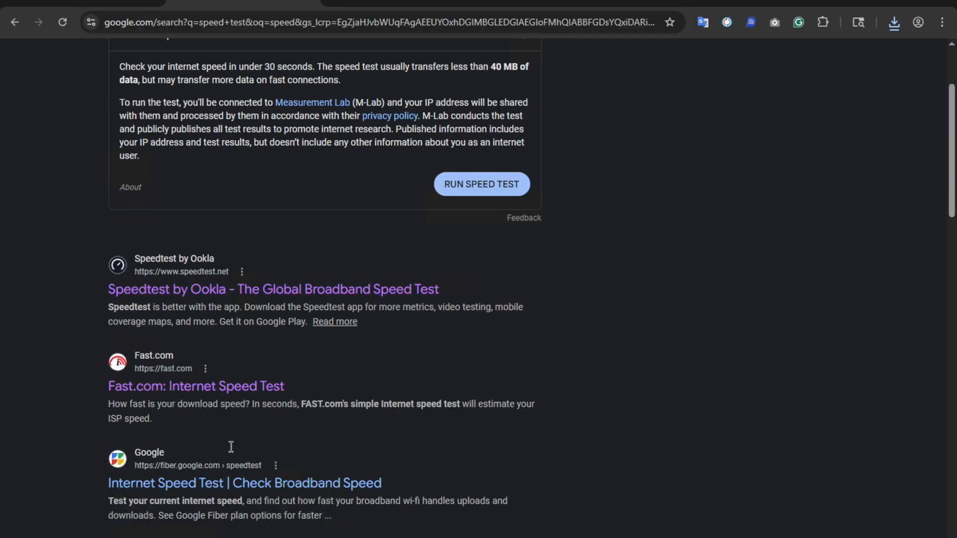
left_click(216, 329)
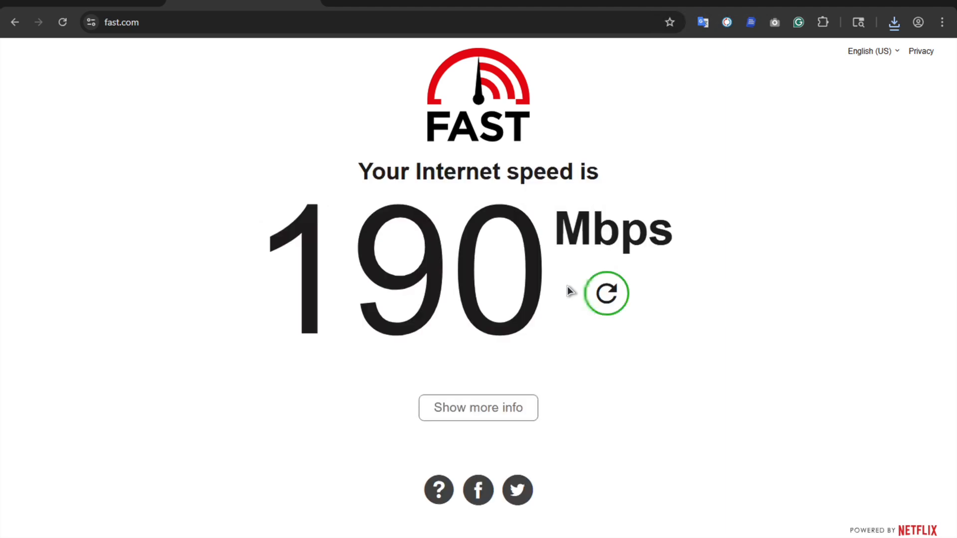
left_click(616, 290)
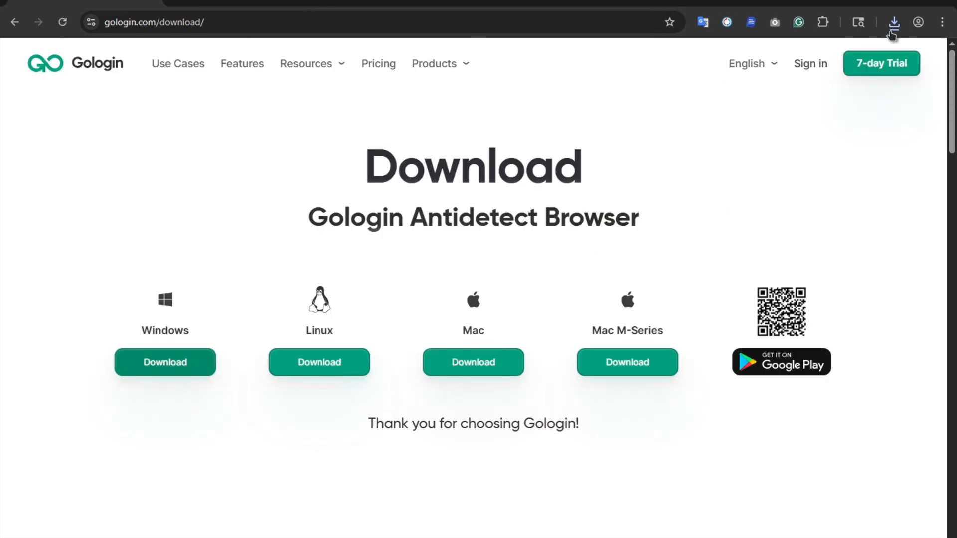
left_click(895, 23)
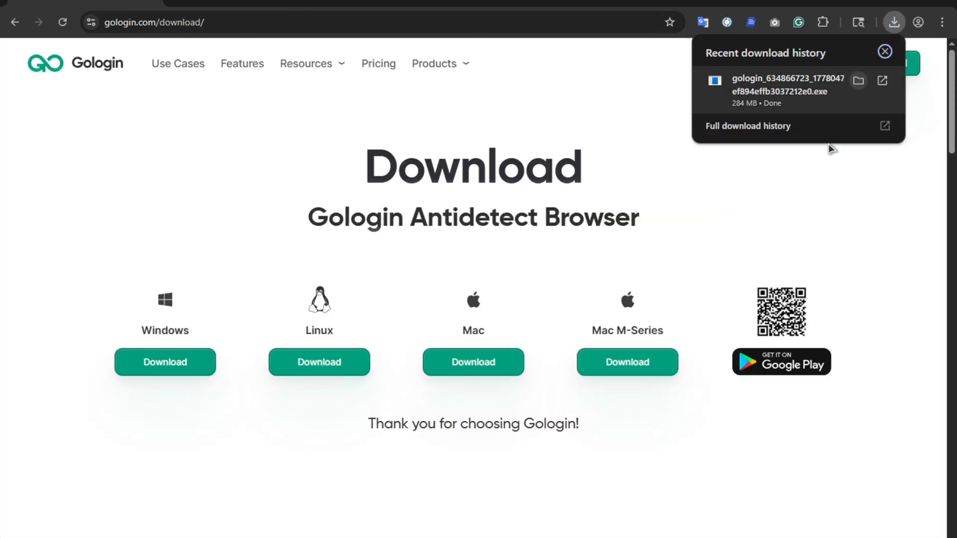
Show the downloaded 284 MB GoLogin installer in its folder
left_click(859, 83)
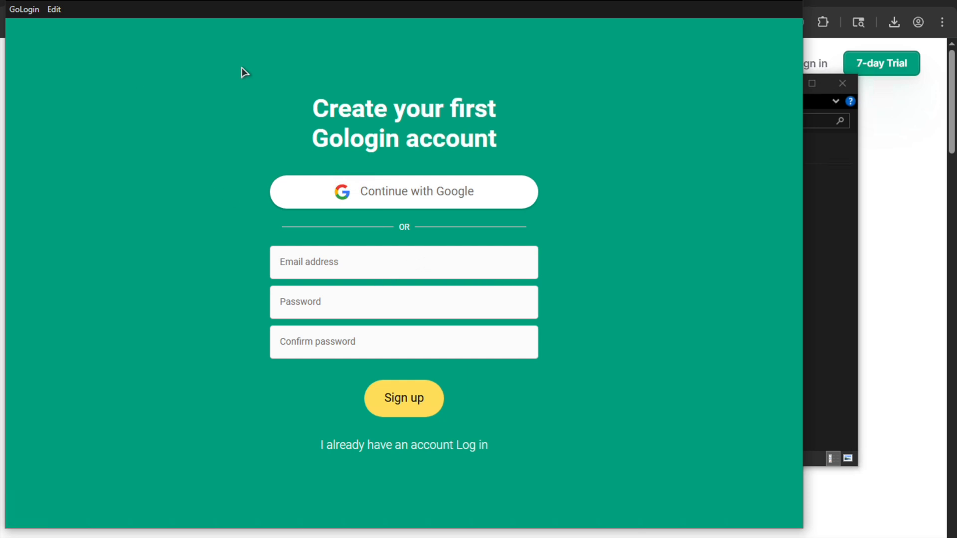
Close Chrome, the Downloads folder and the GoLogin window
left_click(942, 4)
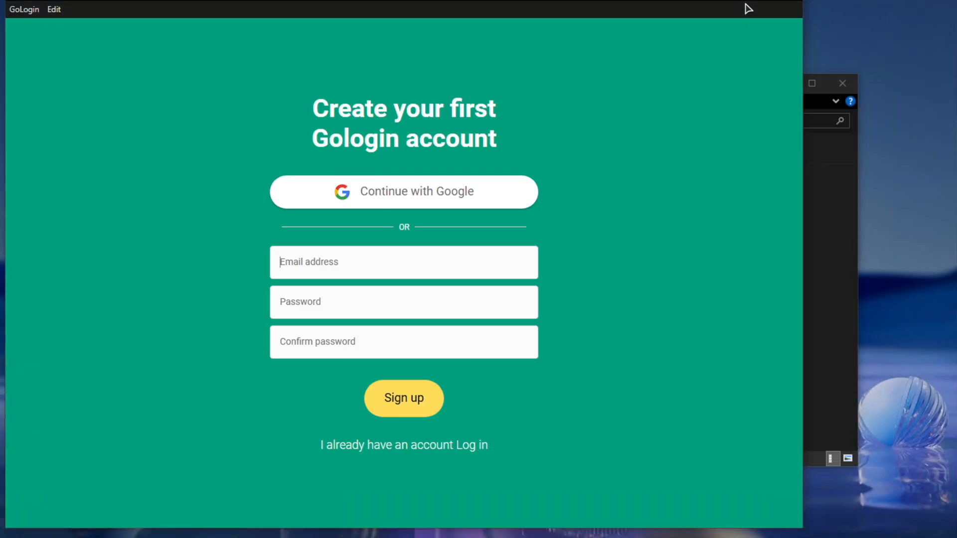
left_click(841, 83)
left_click(831, 81)
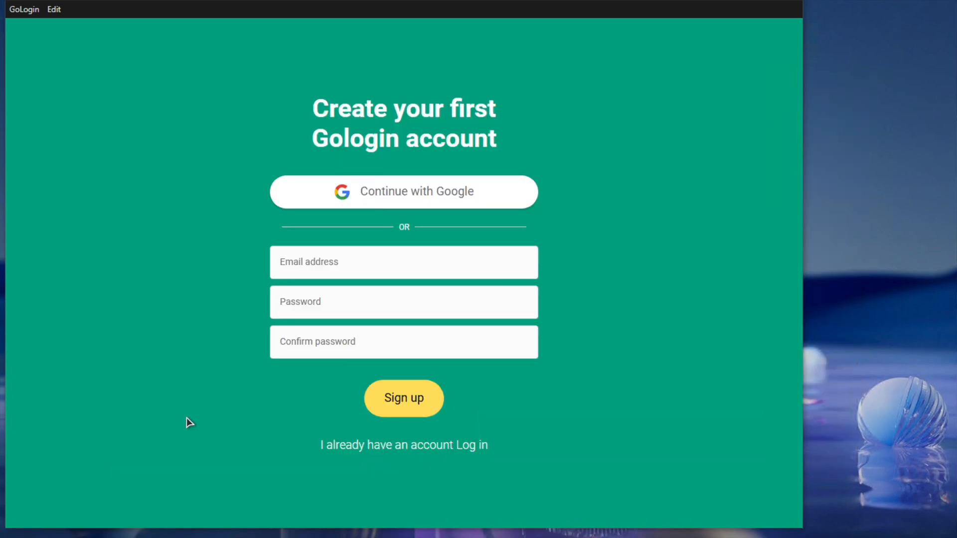
left_click(335, 265)
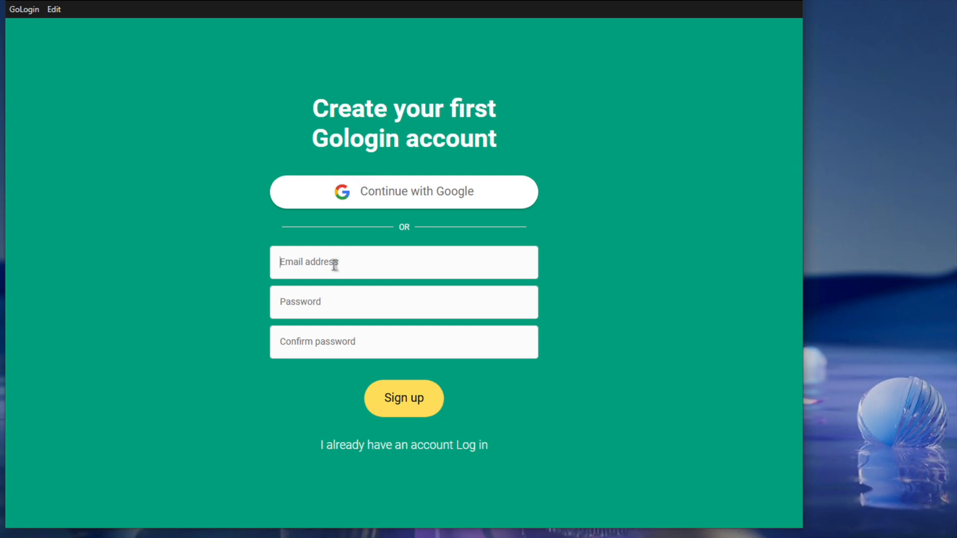
left_click(790, 2)
Refresh the desktop and relaunch GoLogin from its desktop shortcut
right_click(645, 252)
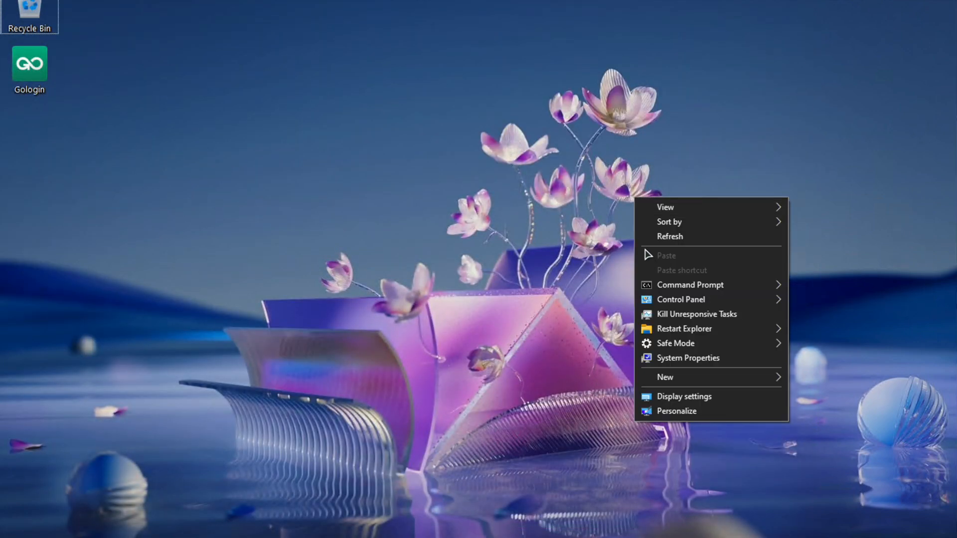
left_click(669, 237)
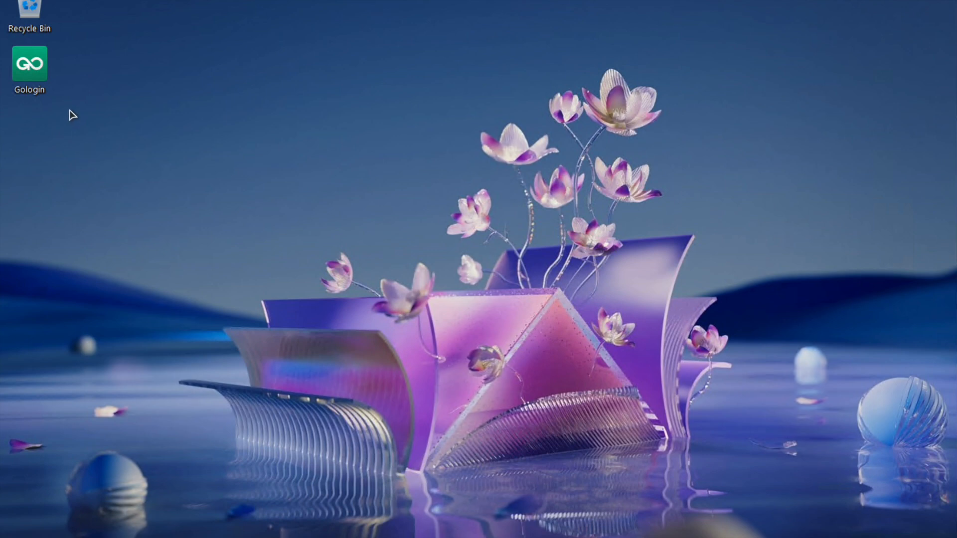
left_click(33, 65)
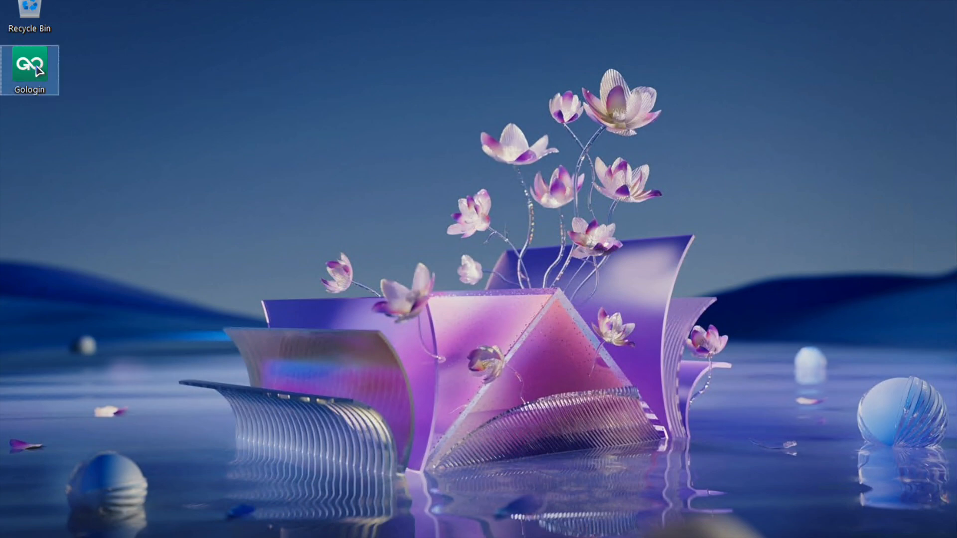
double_click(37, 70)
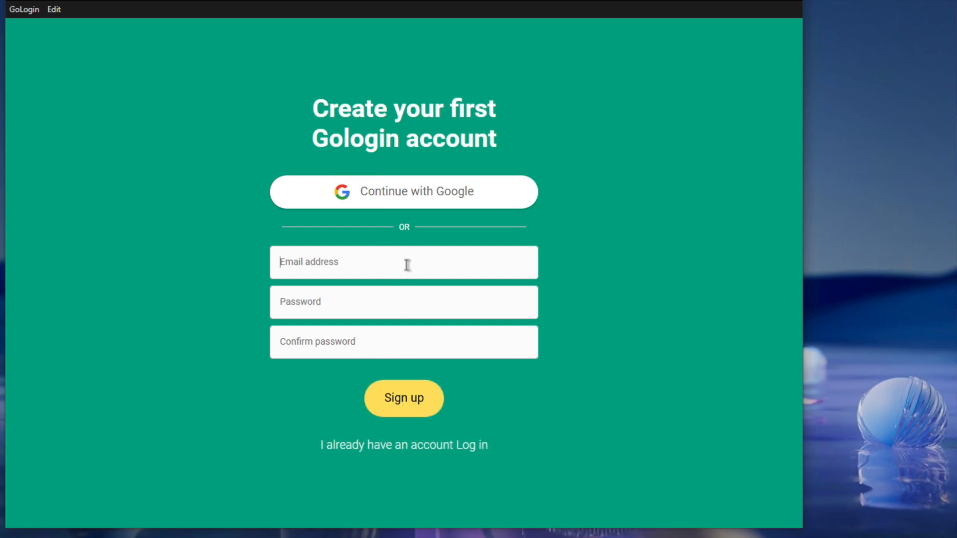
Sign up for a GoLogin account with an e-mail address and a matching password
left_click(390, 258)
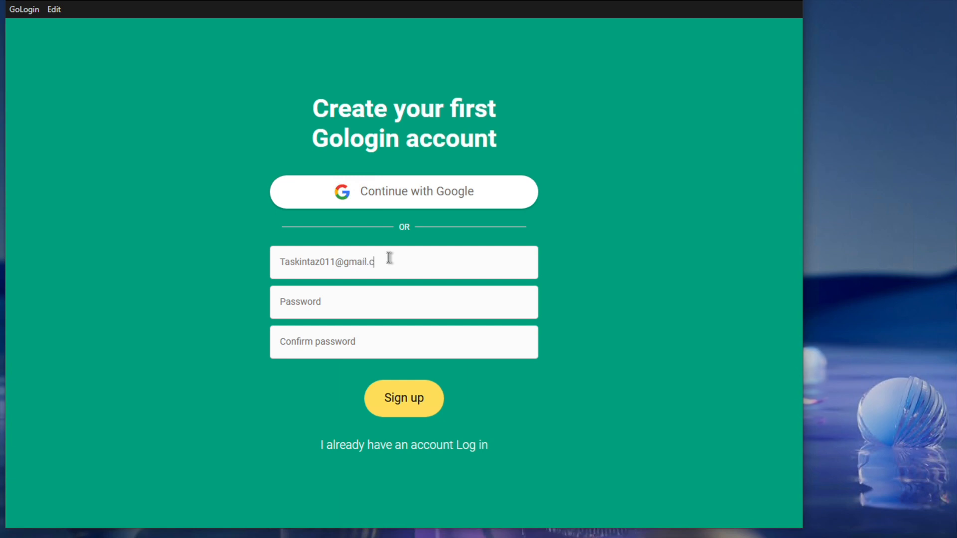
left_click(330, 288)
type("T")
type("T")
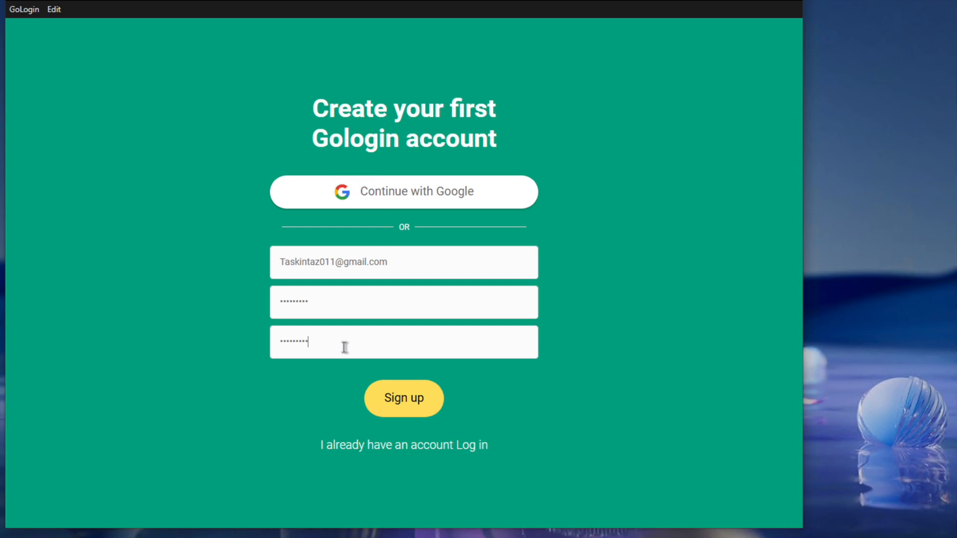
left_click(397, 394)
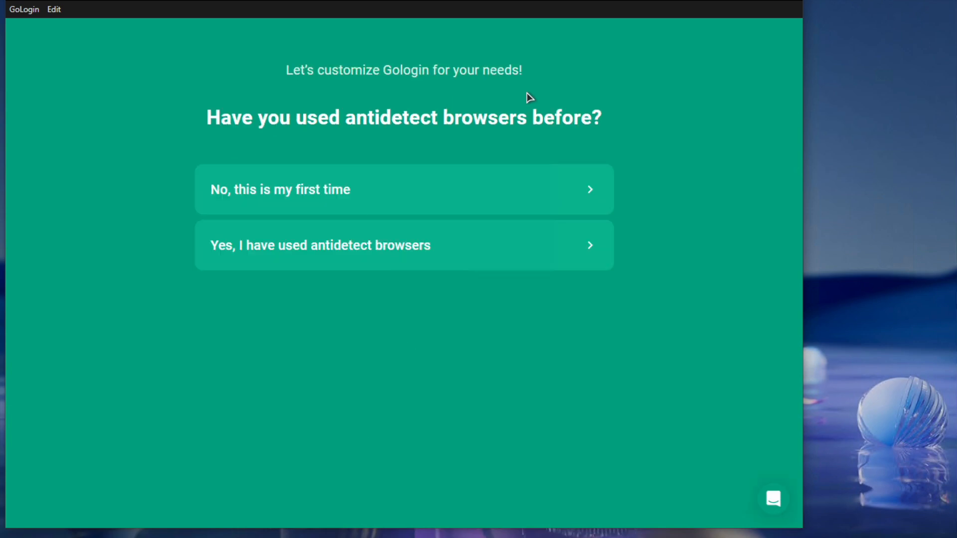
Answer onboarding: first antidetect use, managing existing accounts, never used proxies, plus a work area
left_click(444, 193)
left_click(477, 256)
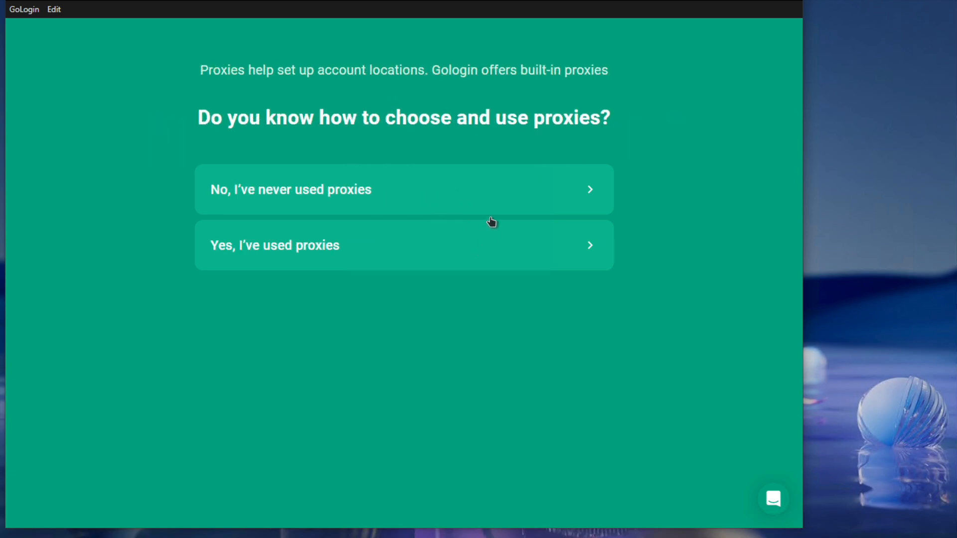
left_click(556, 198)
left_click(557, 253)
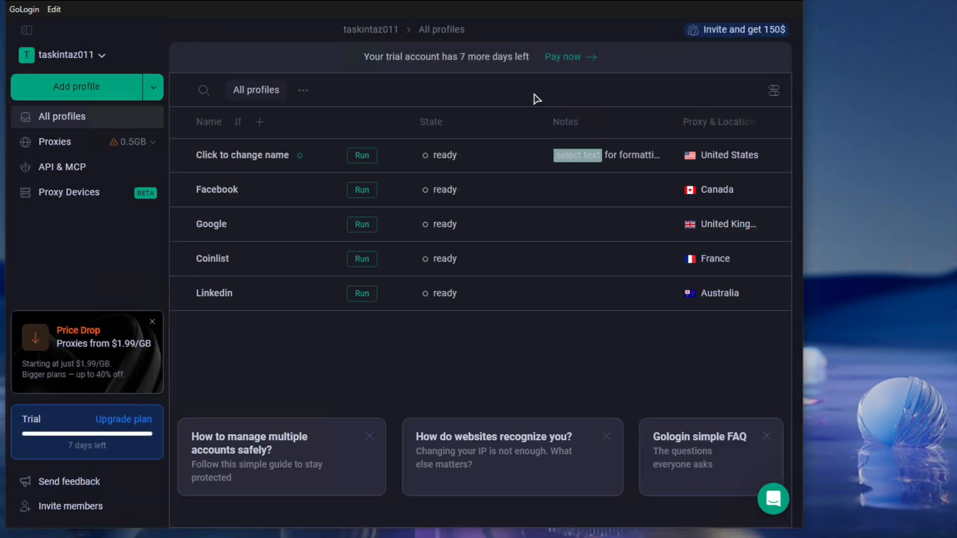
Maximize GoLogin and delete all five default profiles
left_click(752, 7)
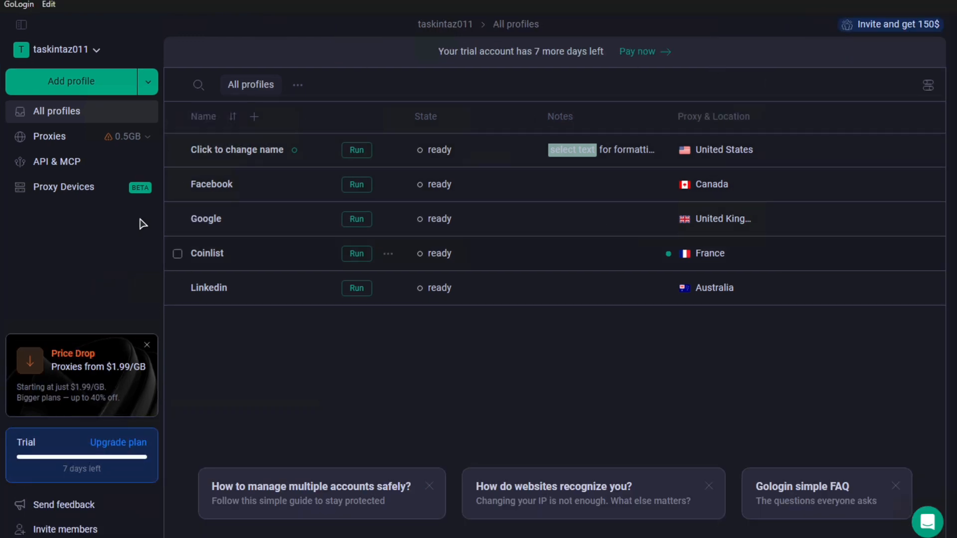
left_click(178, 150)
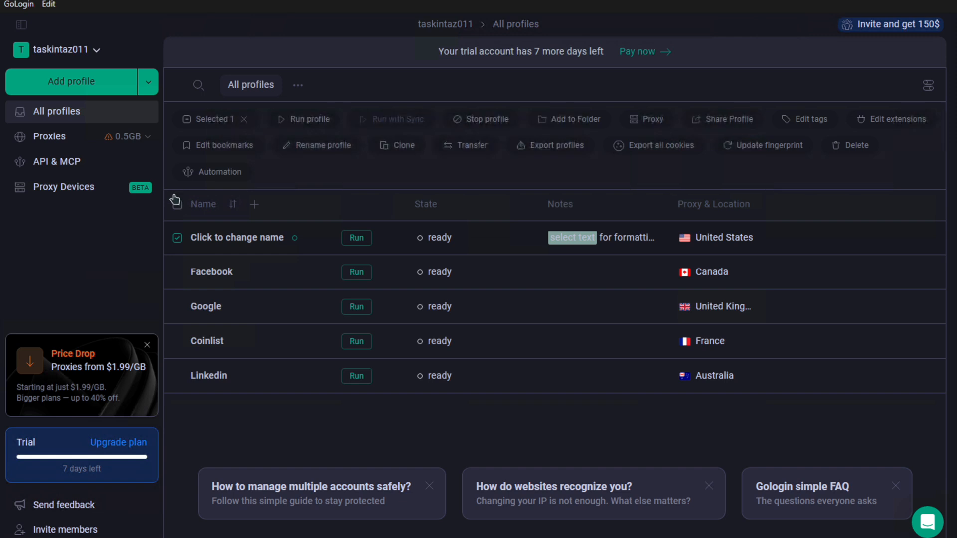
left_click(179, 206)
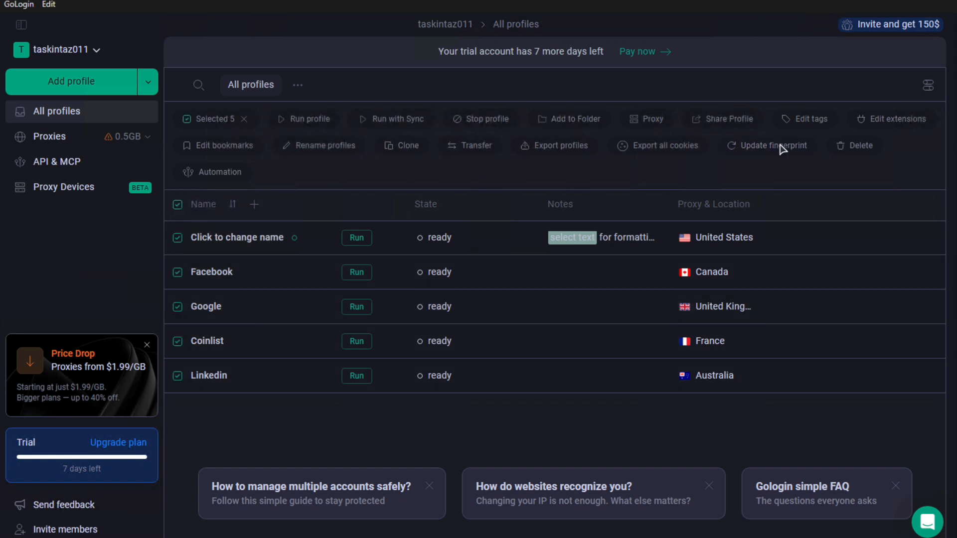
left_click(857, 145)
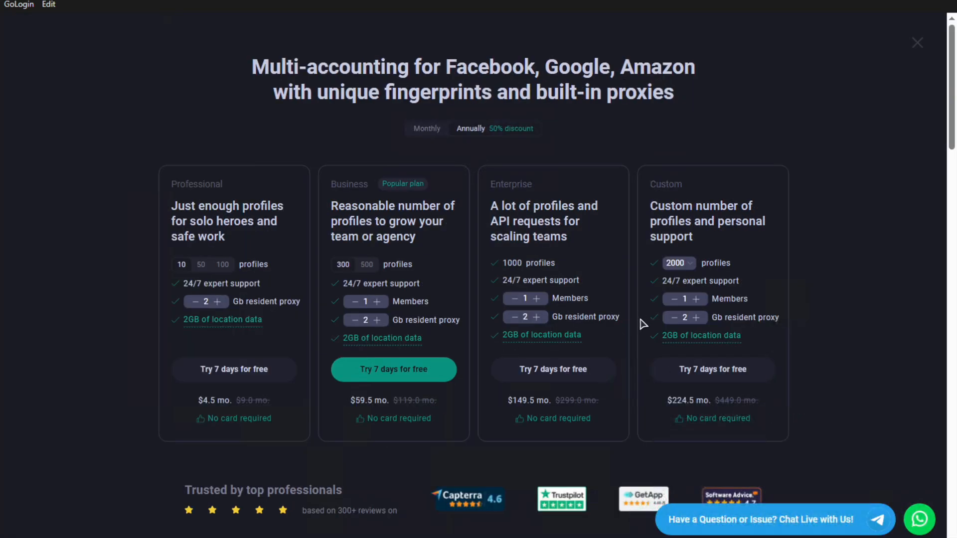
Switch to the Forever Free plan and dismiss the multiple-accounts tip card
scroll(643, 324, "down", 5)
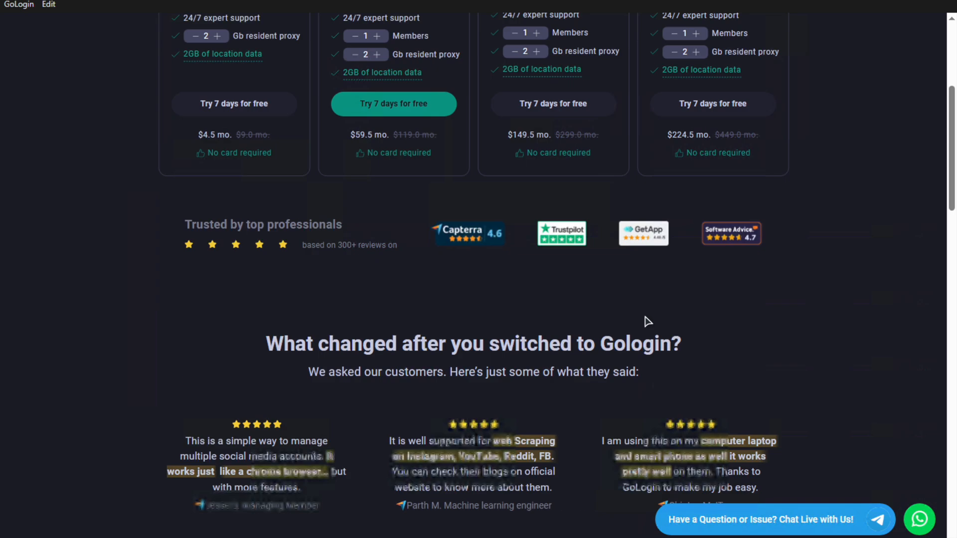
scroll(647, 322, "down", 15)
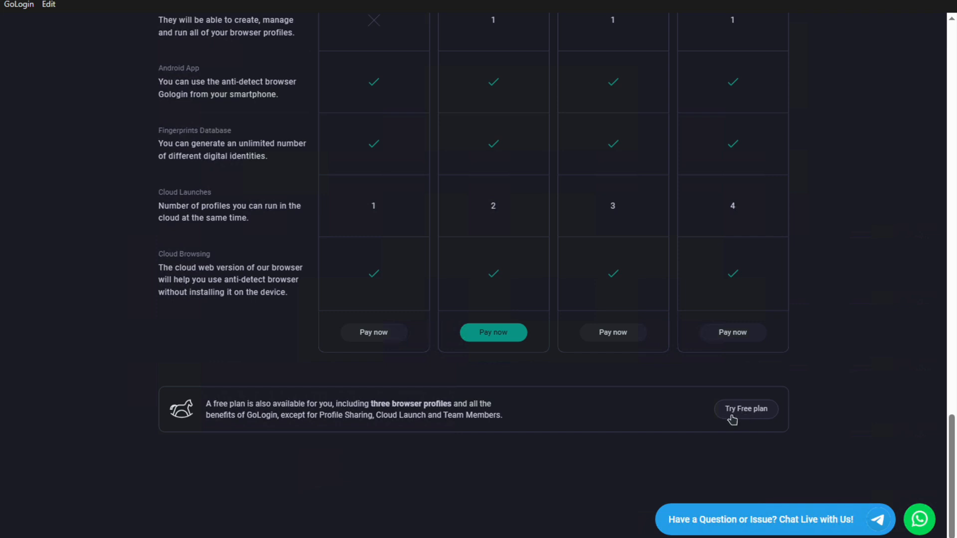
left_click(732, 420)
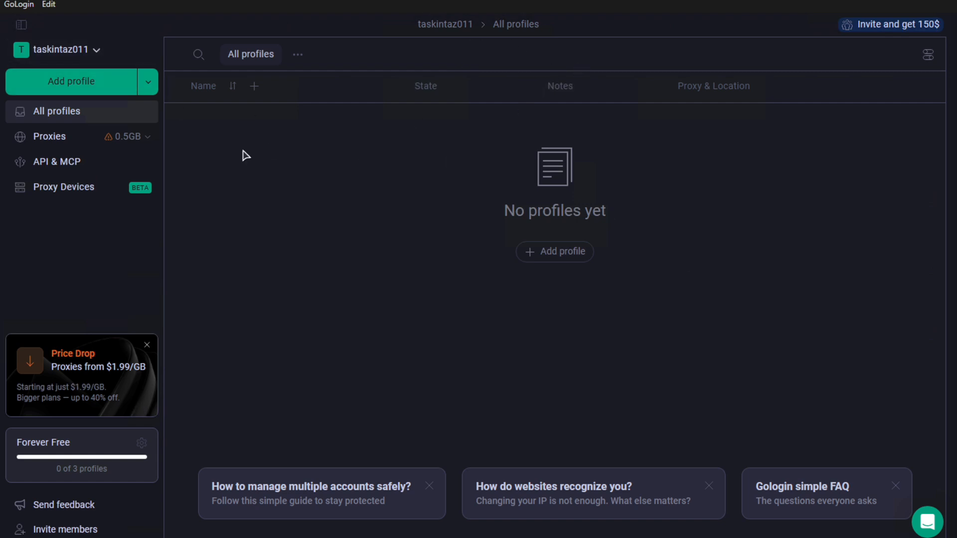
left_click(430, 486)
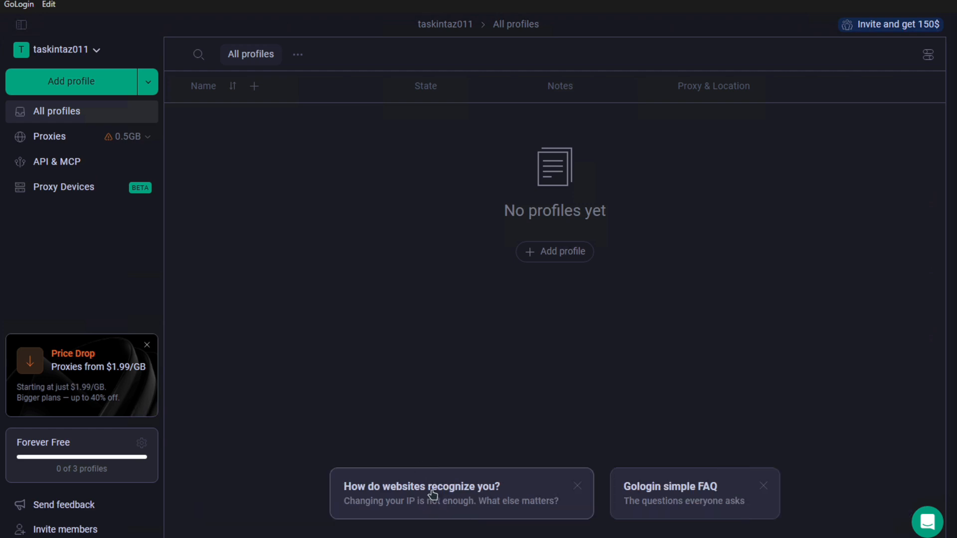
Dismiss the remaining tip cards and default new profiles to Windows 11 with DNS 1.1.1.1
left_click(578, 487)
left_click(622, 488)
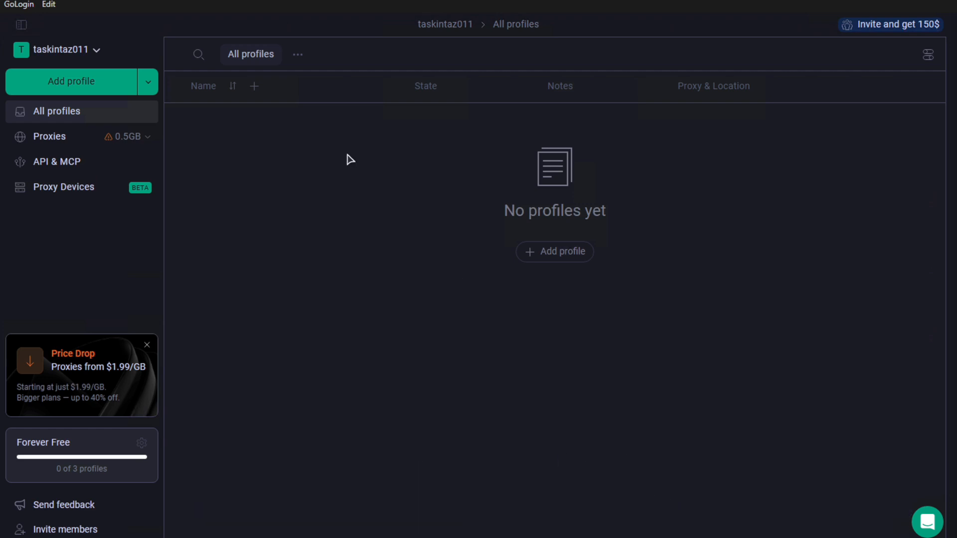
left_click(141, 445)
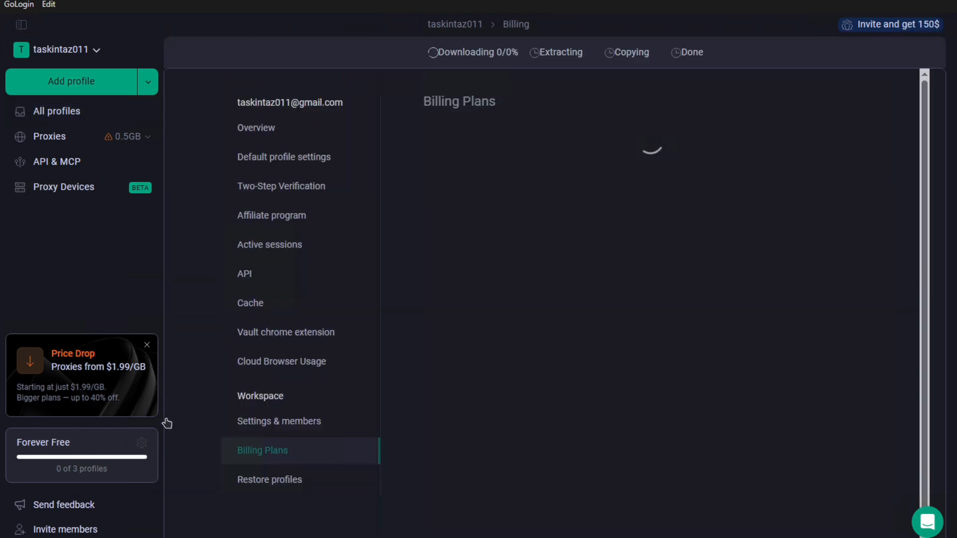
left_click(296, 158)
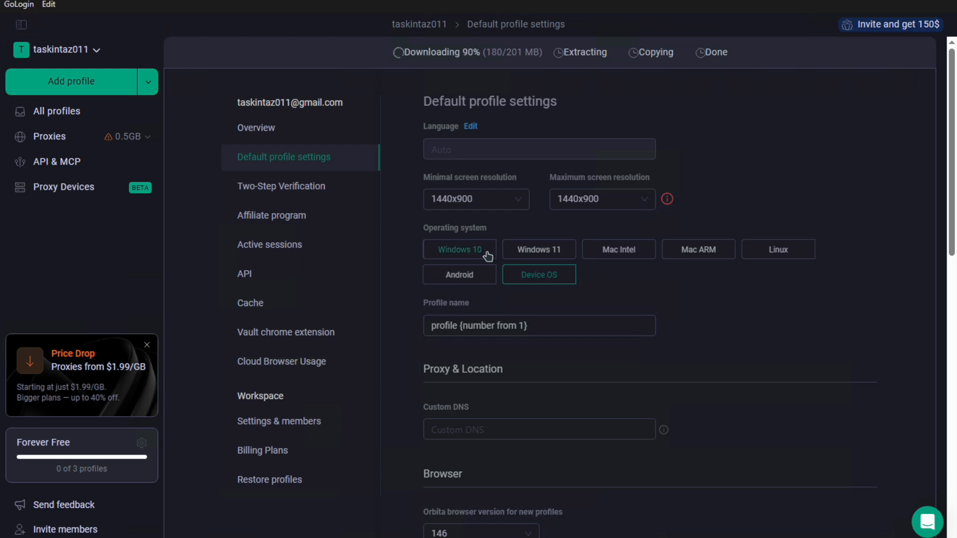
left_click(532, 255)
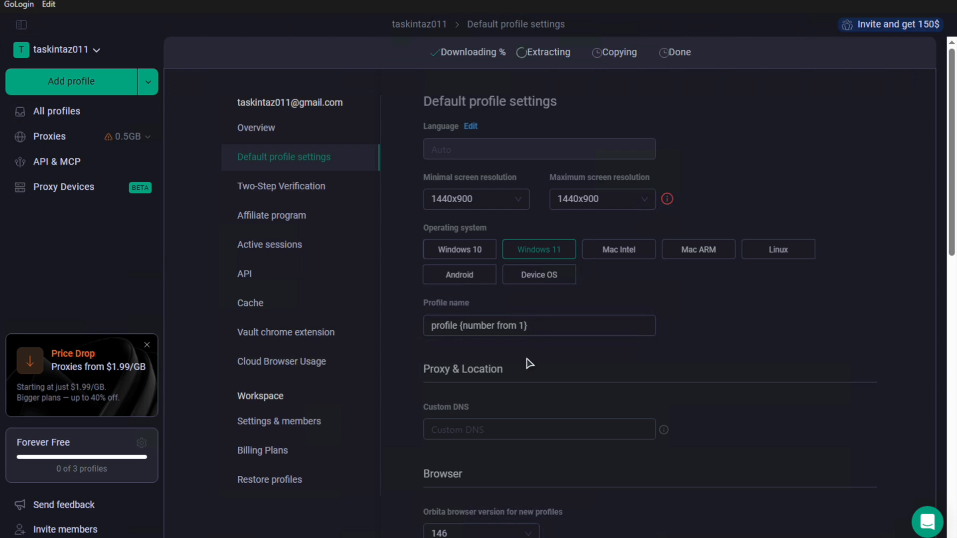
left_click(488, 427)
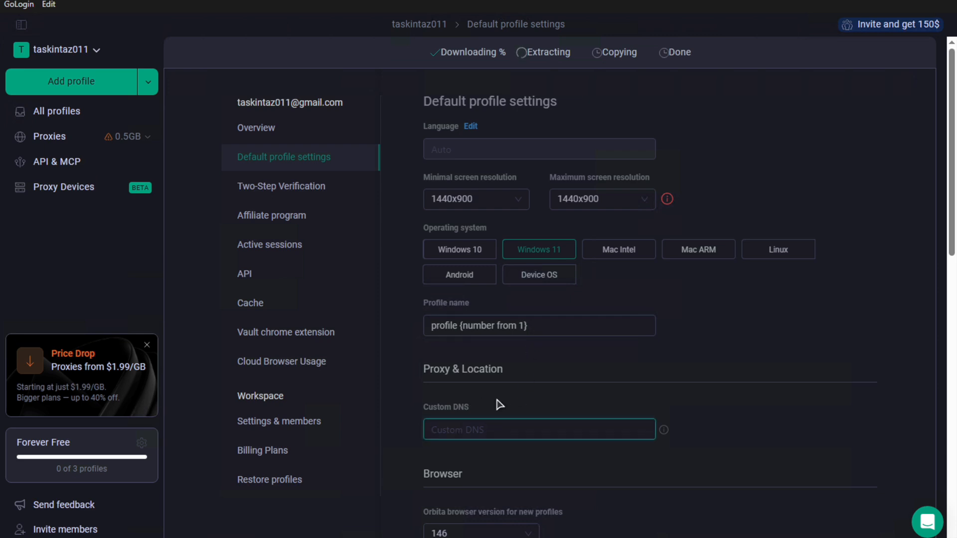
type("1.1.1.1")
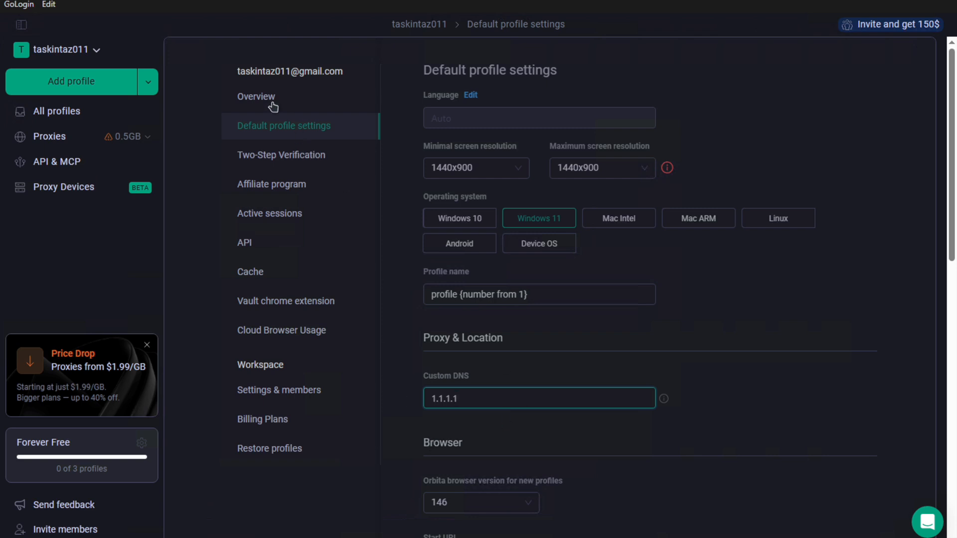
left_click(256, 97)
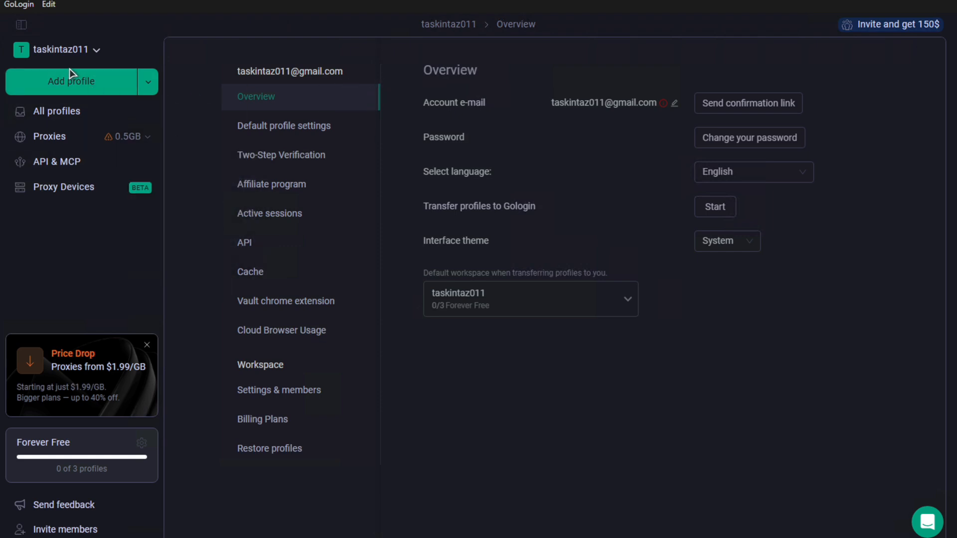
left_click(71, 111)
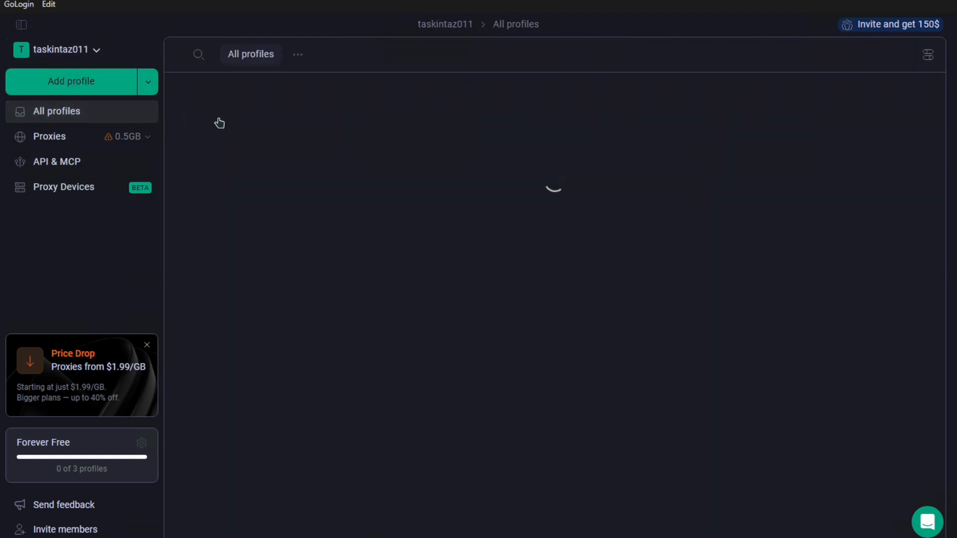
Add a new browser profile and rename it Test 1
left_click(79, 84)
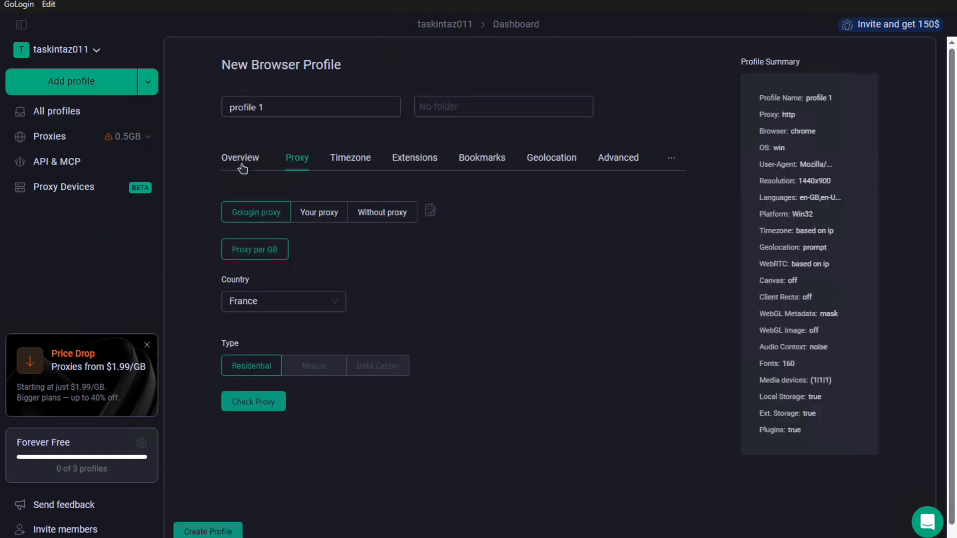
left_click(272, 109)
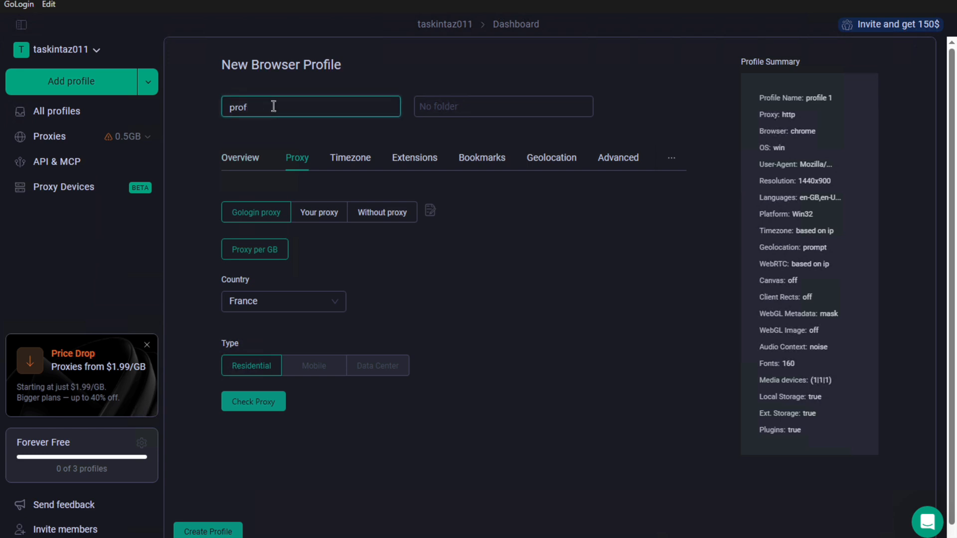
key("BackSpace")
type("Test 1")
Set the Test 1 profile to run without a proxy
left_click(244, 162)
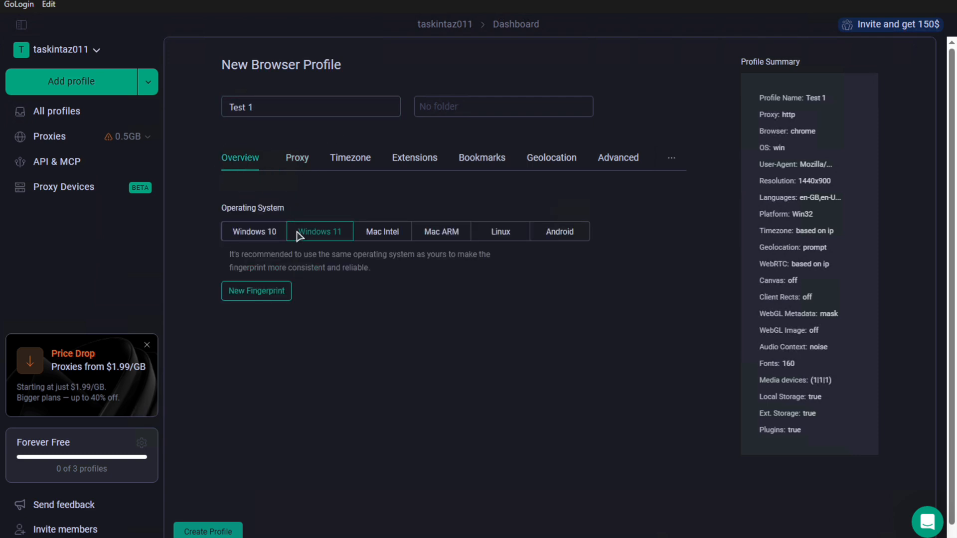
left_click(297, 158)
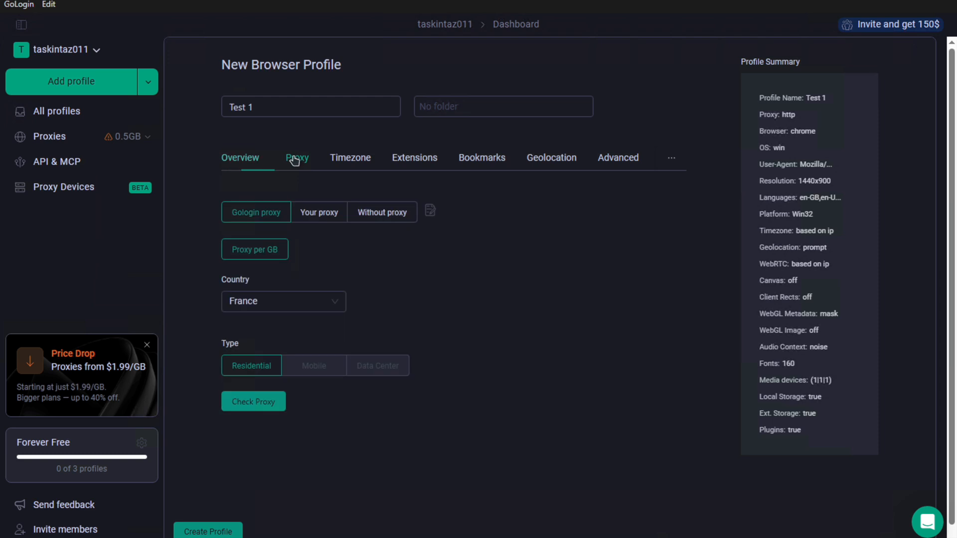
left_click(364, 214)
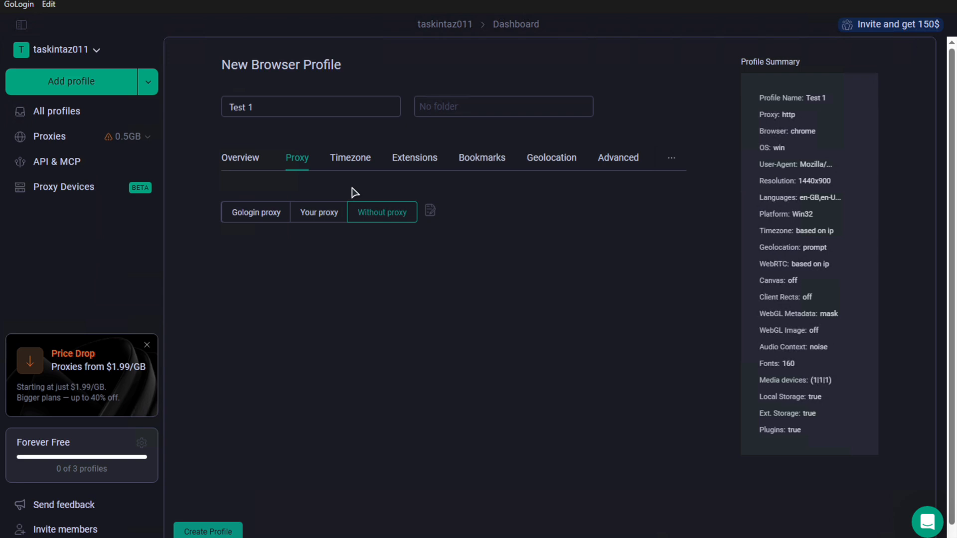
left_click(368, 159)
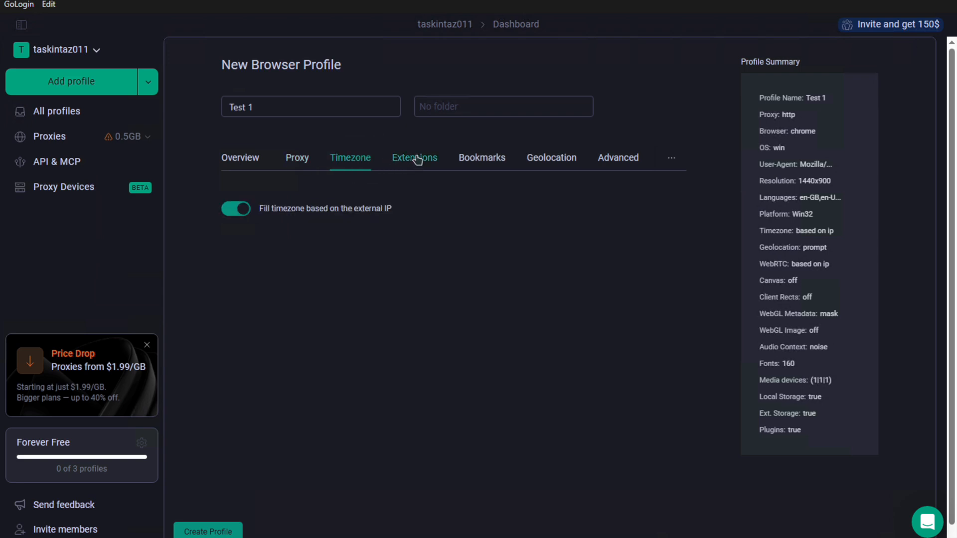
left_click(417, 160)
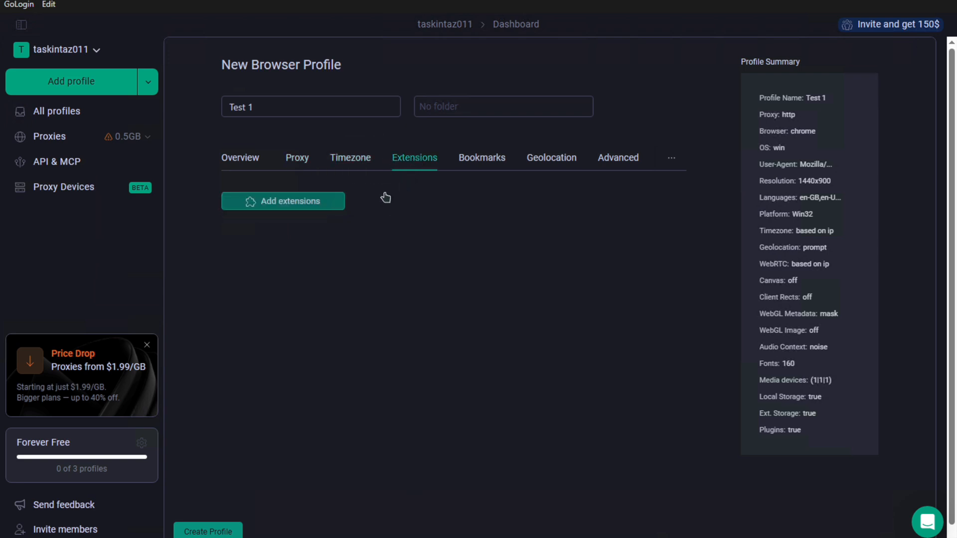
Install WebRTC Control, ImTranslator and Allow Copy - Select & Enable from the extension catalogue
left_click(334, 206)
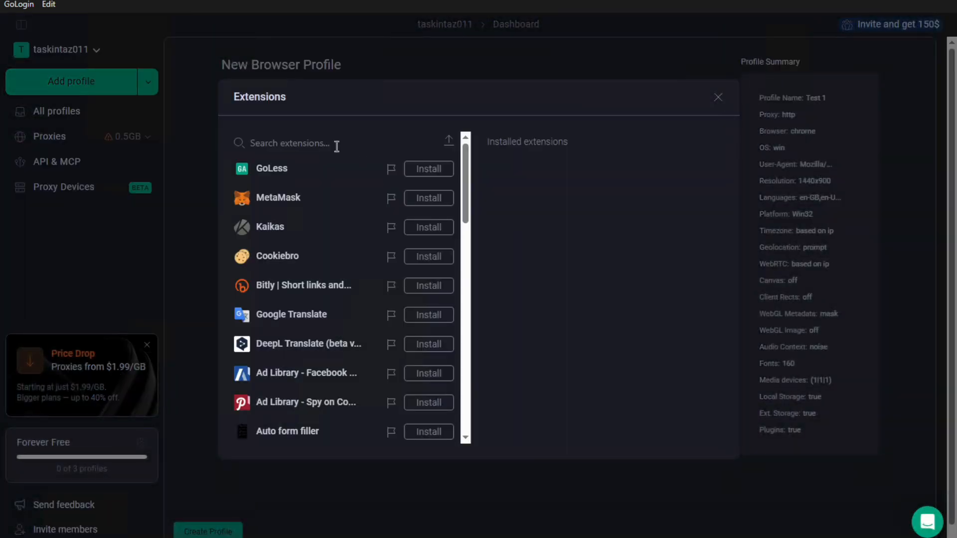
type("webrtc")
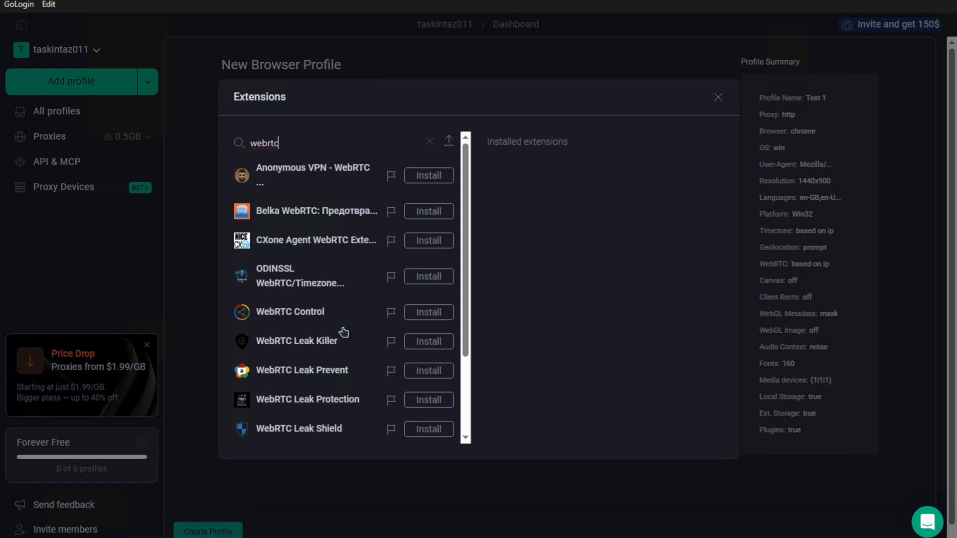
left_click(425, 319)
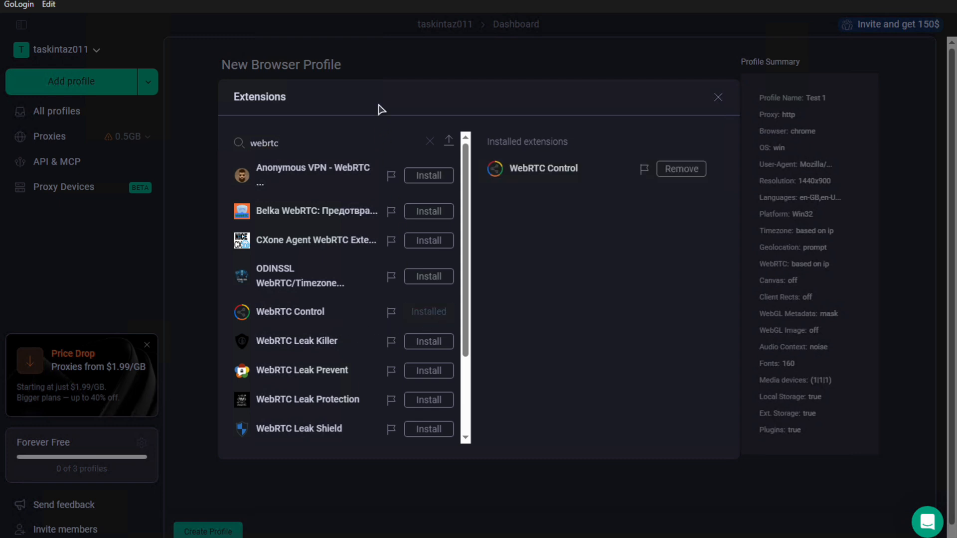
left_click(350, 139)
key("BackSpace")
type("itm")
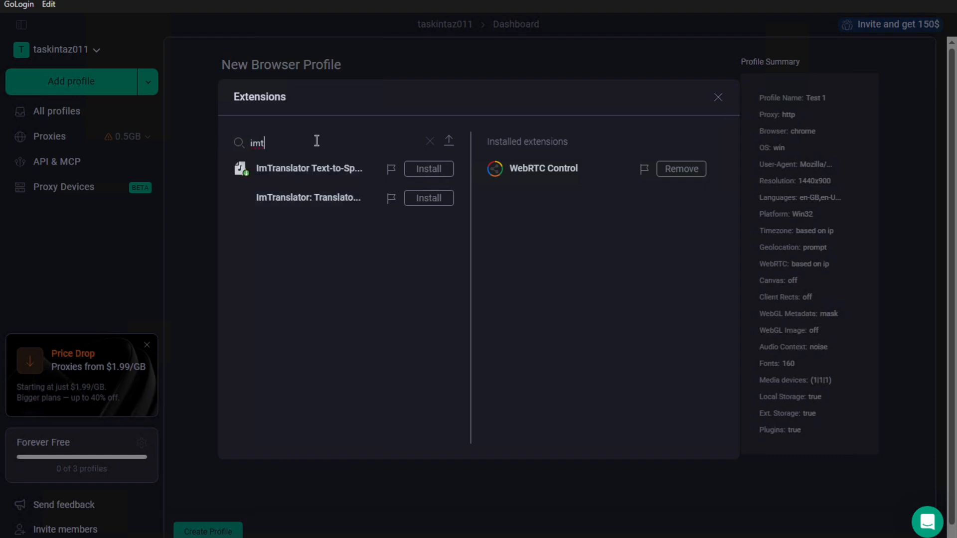
left_click(420, 201)
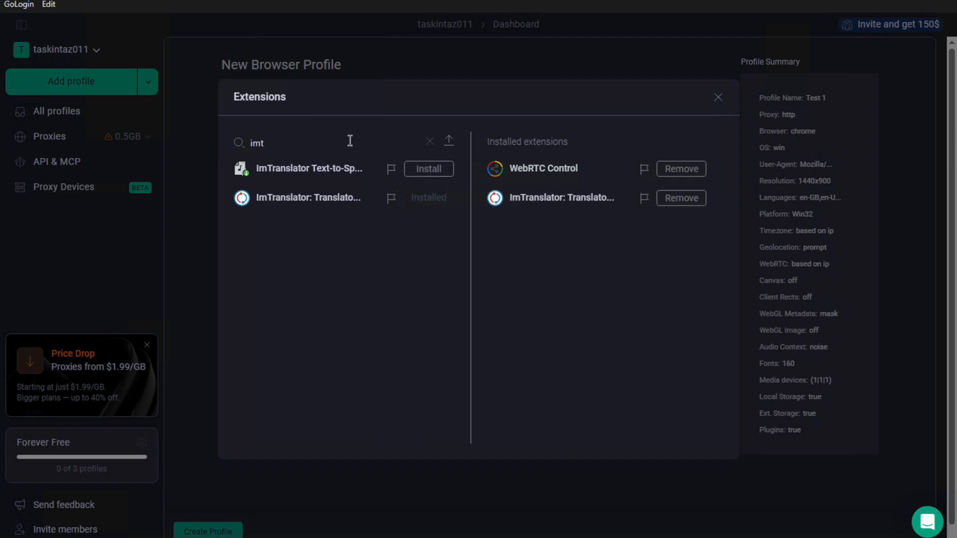
key("BackSpace")
type("allow copy")
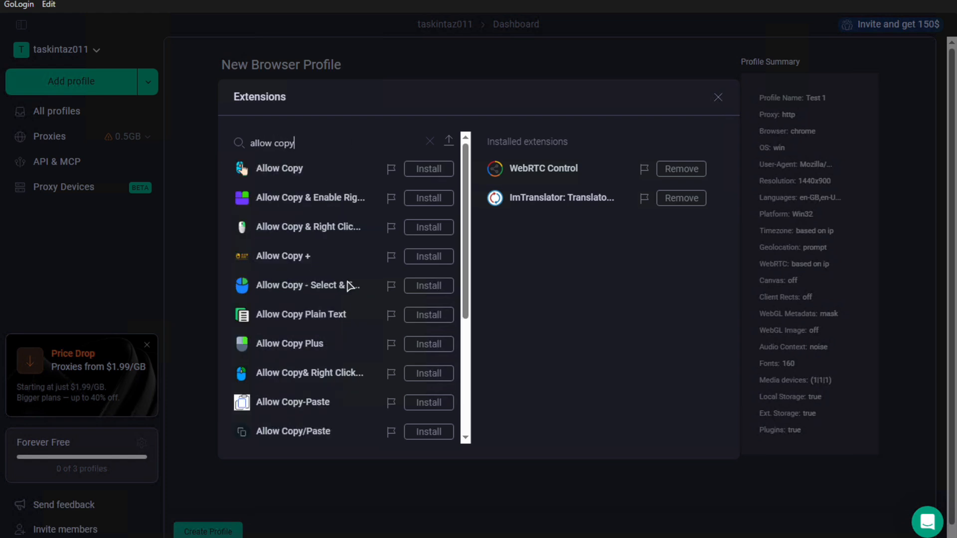
left_click(422, 286)
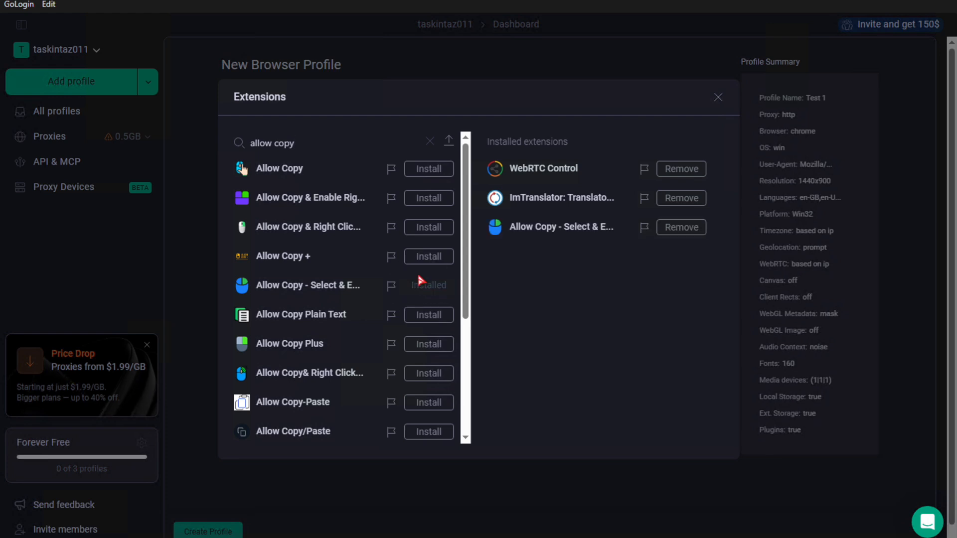
left_click(718, 97)
Delete all preset bookmarks and block websites from reading the geolocation
left_click(488, 159)
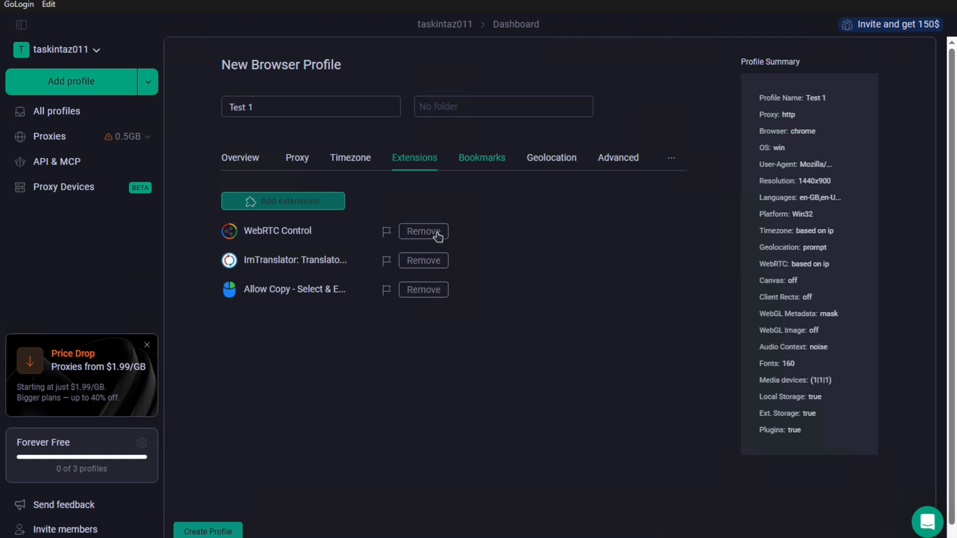
left_click(398, 268)
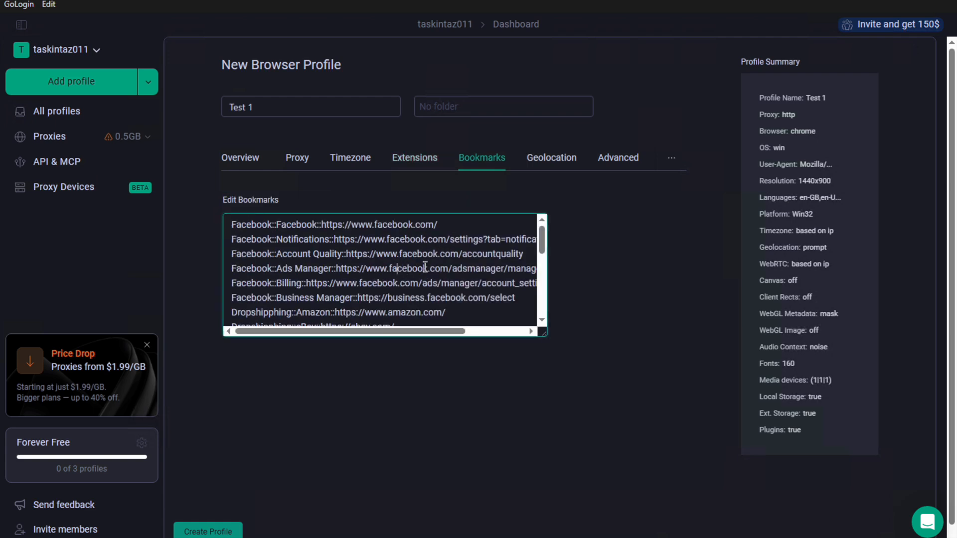
key("ctrl+a")
key("BackSpace")
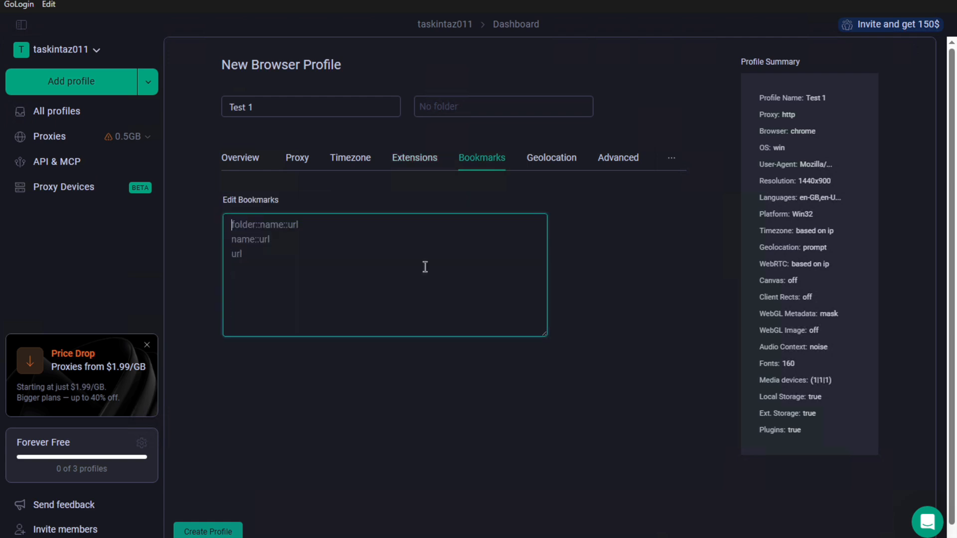
left_click(557, 156)
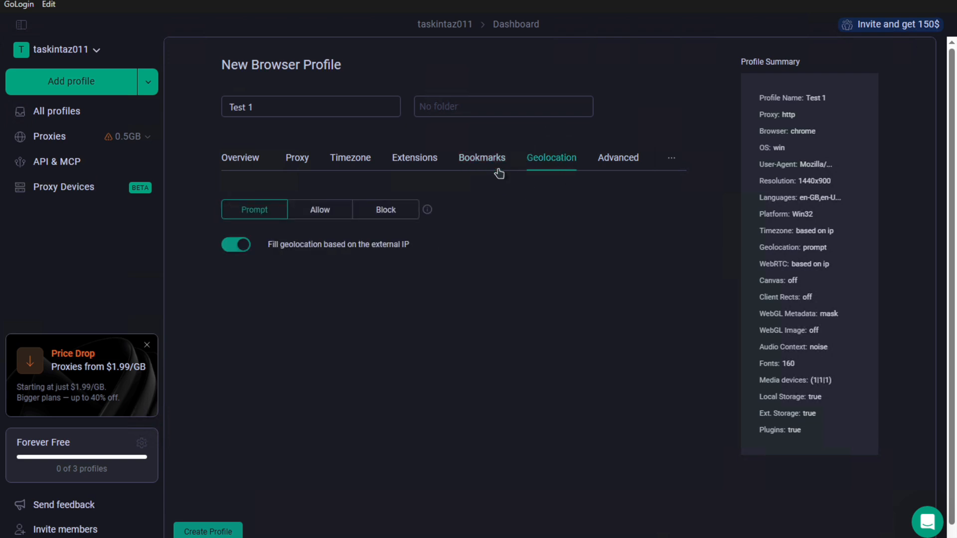
left_click(380, 219)
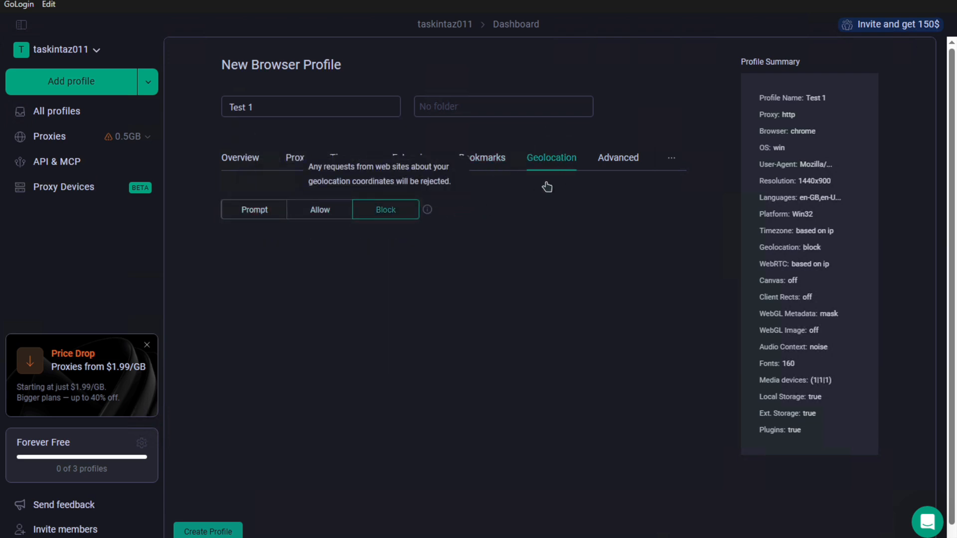
Turn on DoNotTrack in advanced settings and create the Test 1 profile
left_click(599, 158)
scroll(348, 472, "down", 1)
scroll(347, 472, "down", 4)
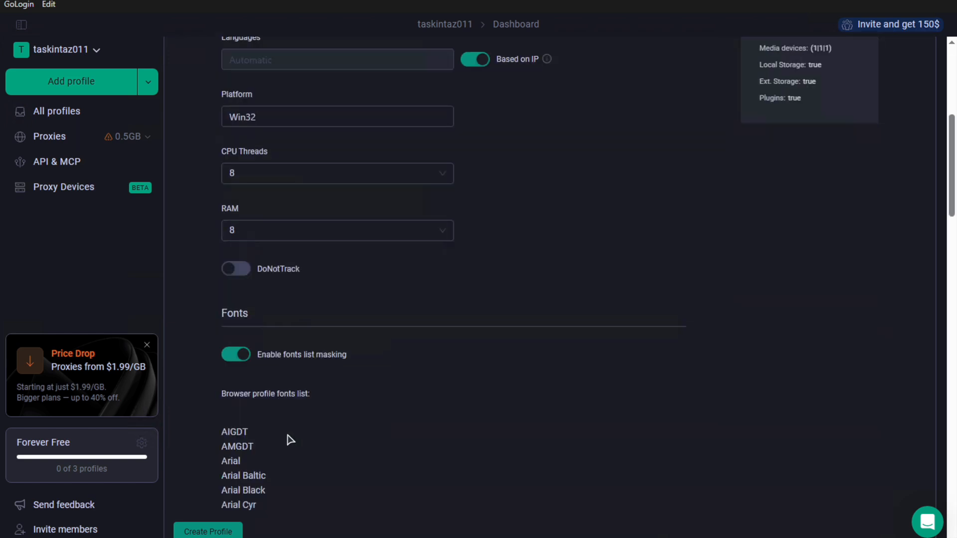
left_click(240, 270)
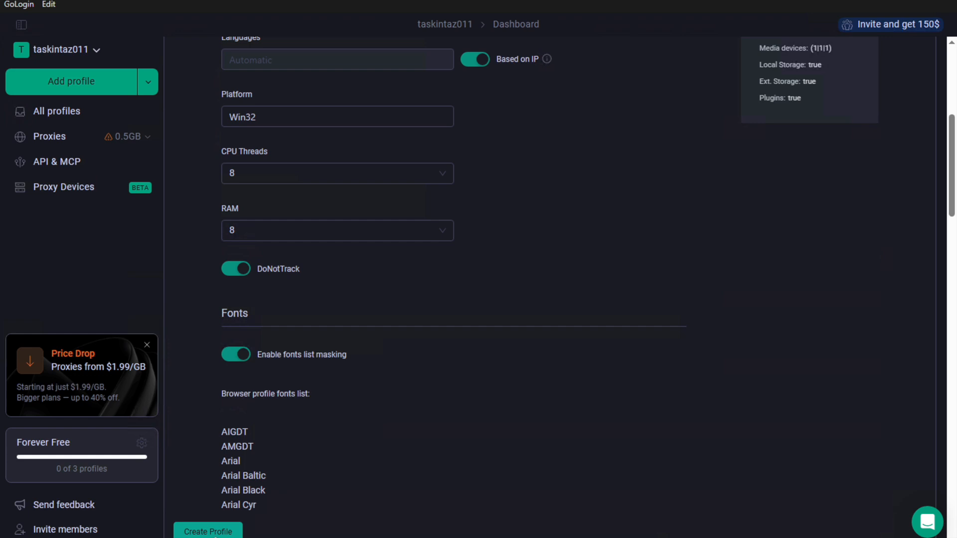
left_click(214, 532)
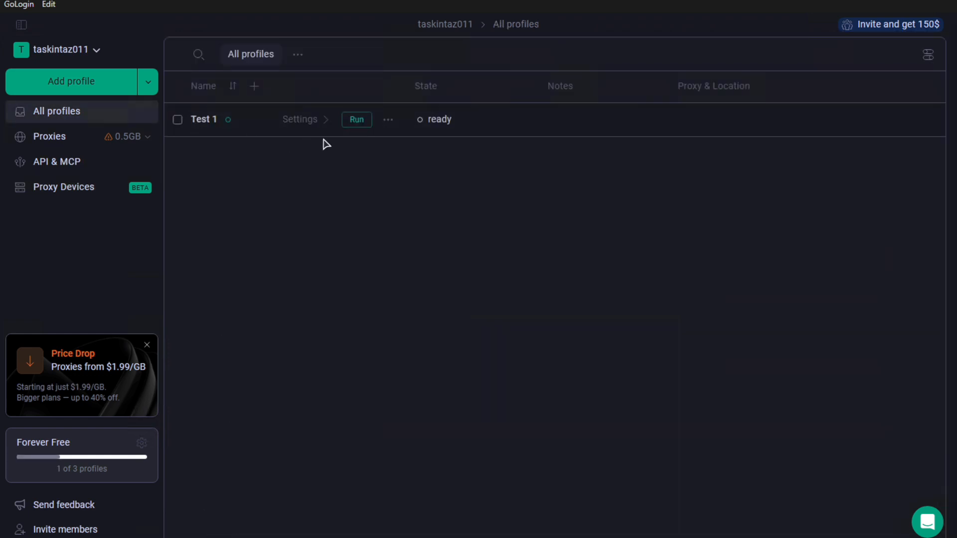
Run the Test 1 profile and close the ImTranslator welcome page
left_click(357, 122)
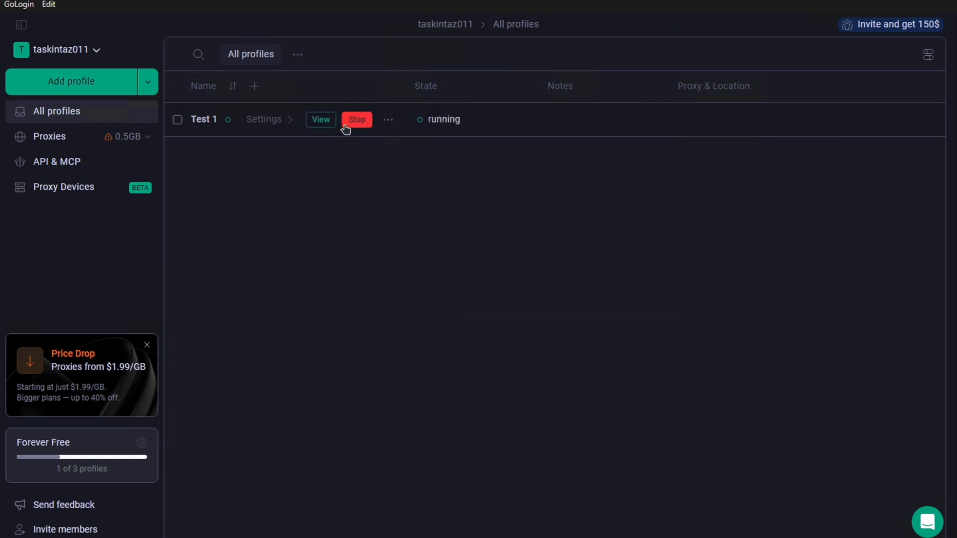
left_click(320, 125)
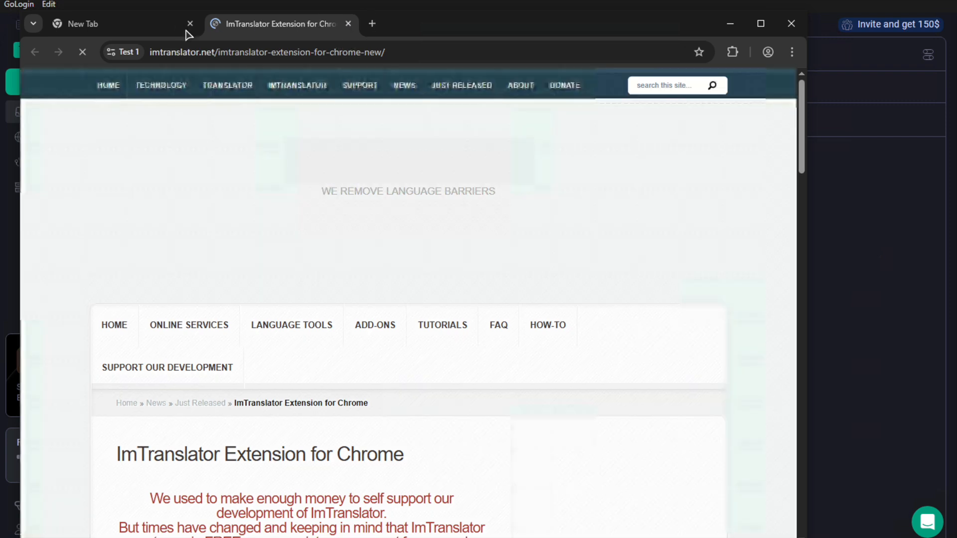
key("ctrl+w")
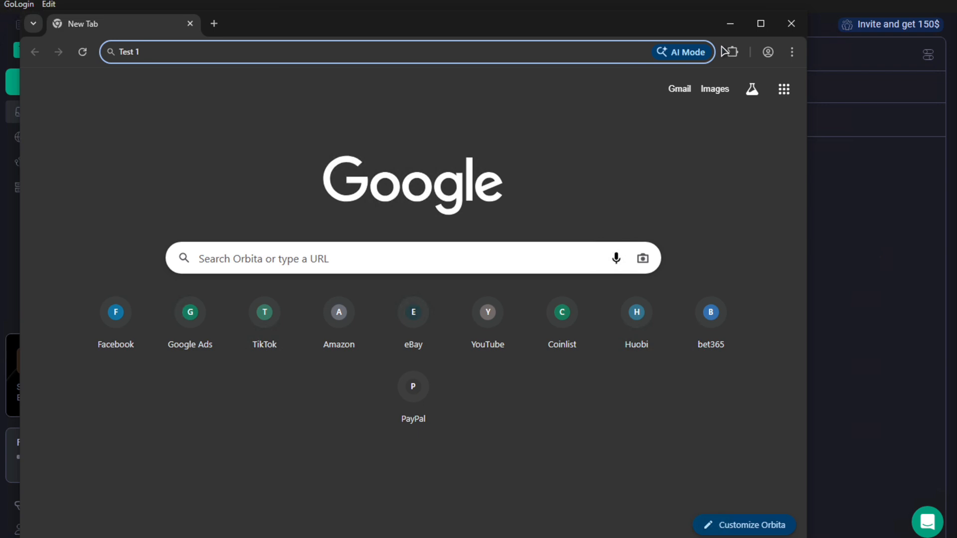
Pin Allow Copy, ImTranslator and WebRTC Control to the browser toolbar
left_click(731, 51)
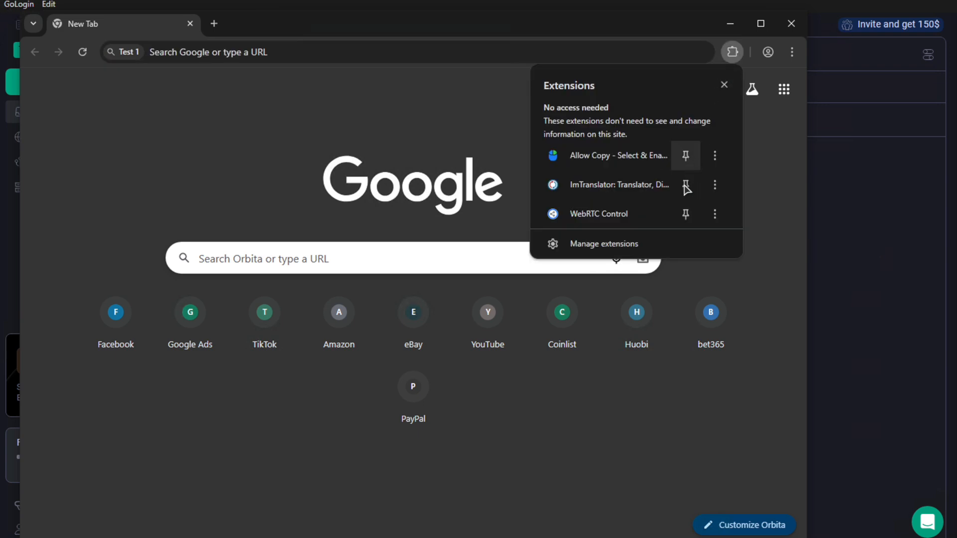
left_click(686, 155)
left_click(686, 185)
left_click(686, 214)
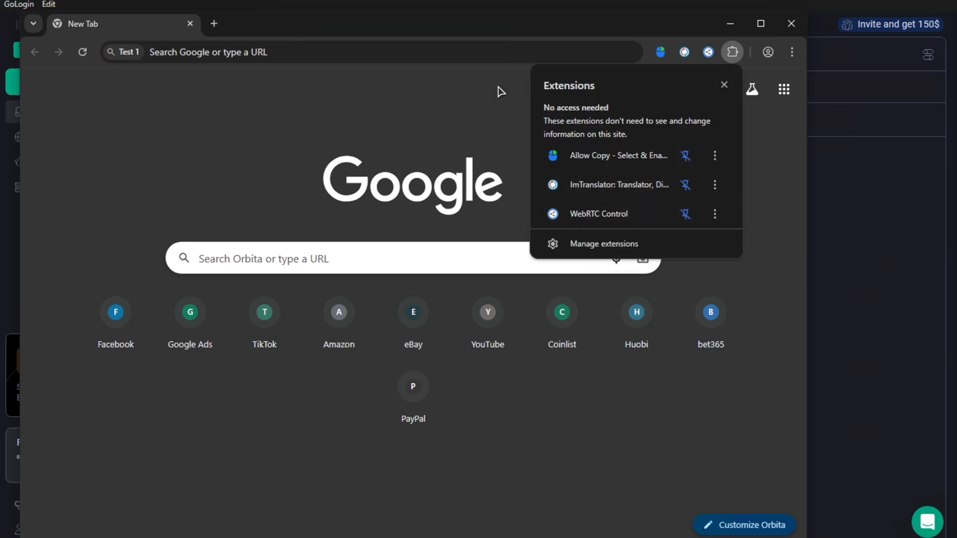
Search Google for 'speed' test results, then open a new tab
left_click(470, 44)
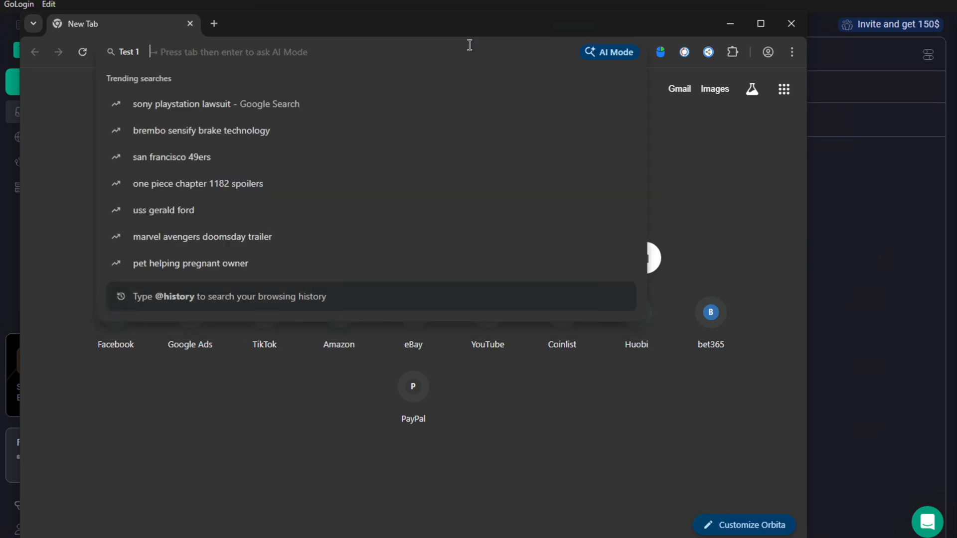
type("speed")
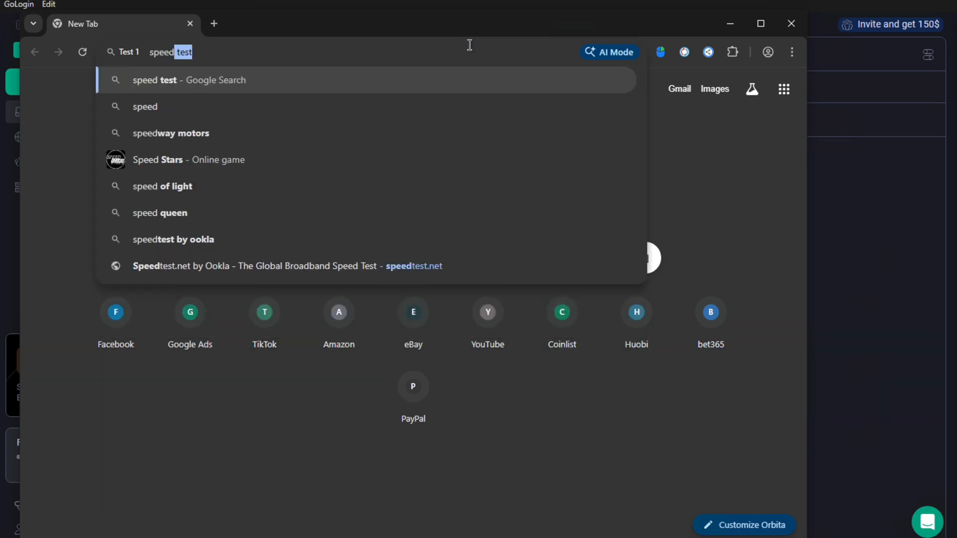
key("Return")
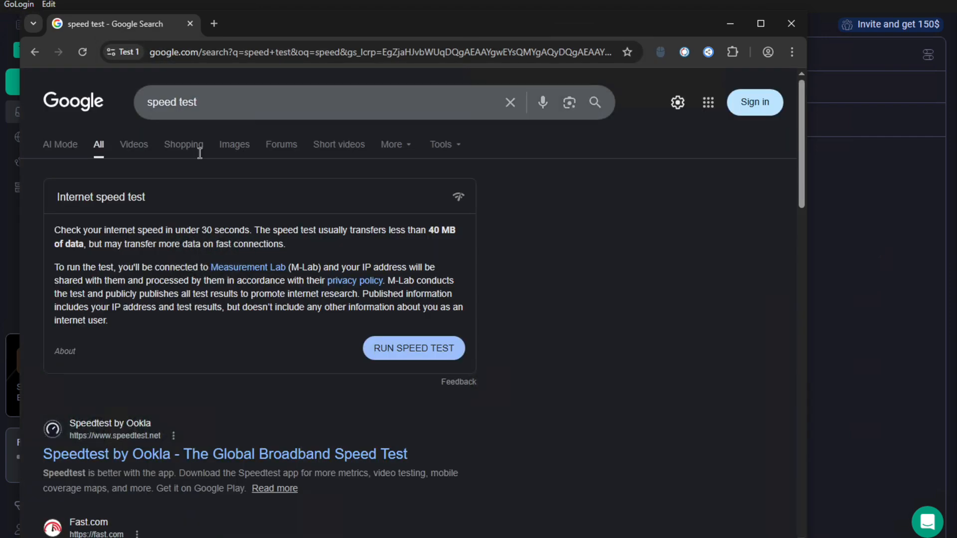
scroll(210, 218, "down", 3)
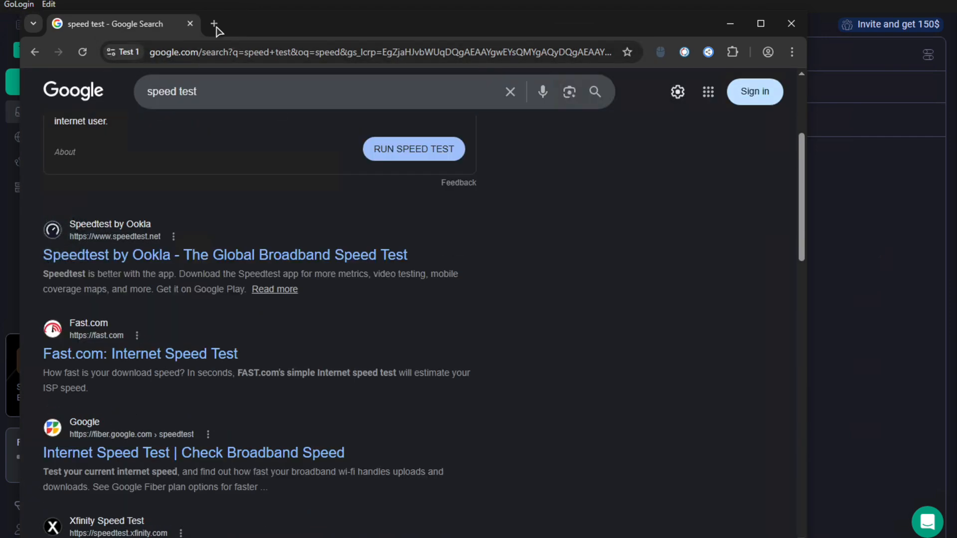
left_click(214, 23)
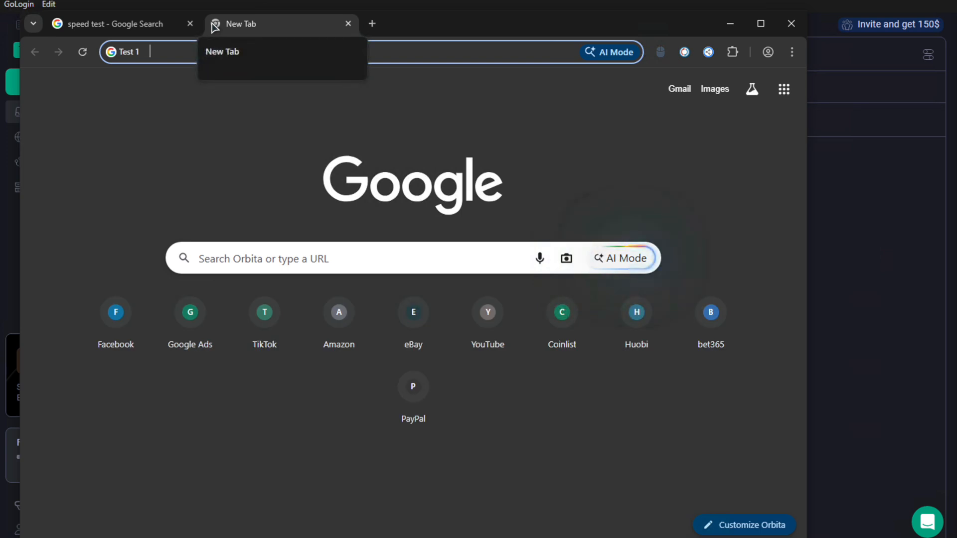
Load whoer.net, review its 100% disguise report, then return to the speed test tab
type("whoer.net")
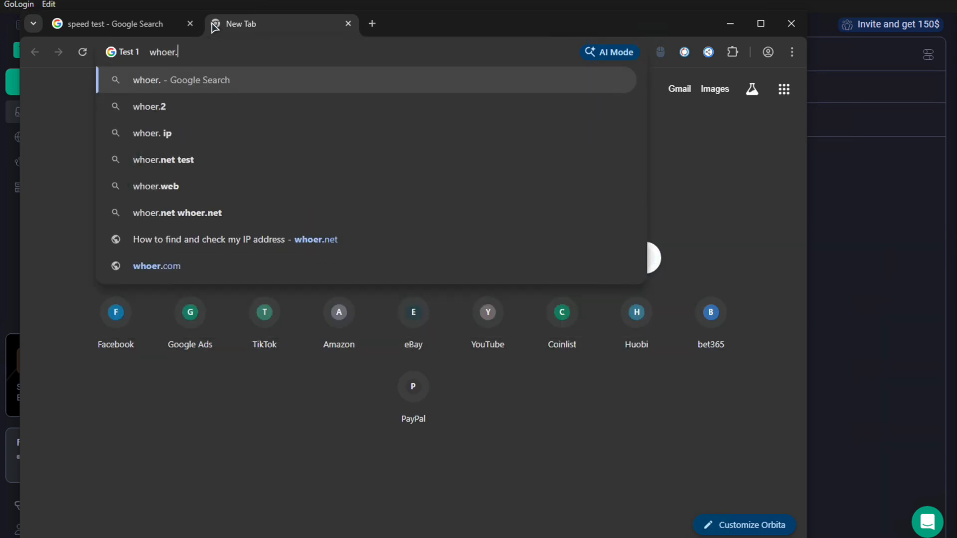
key("Return")
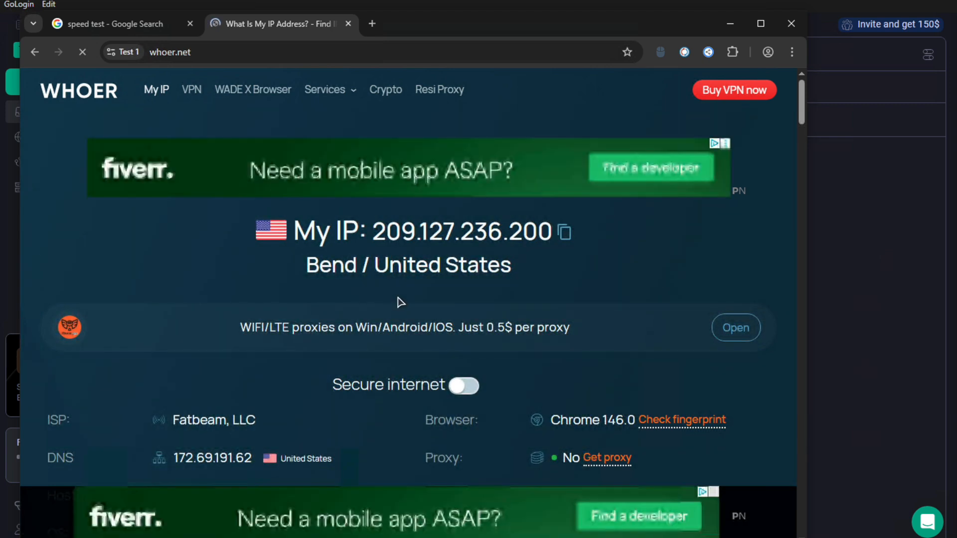
scroll(400, 303, "down", 1)
scroll(401, 300, "down", 2)
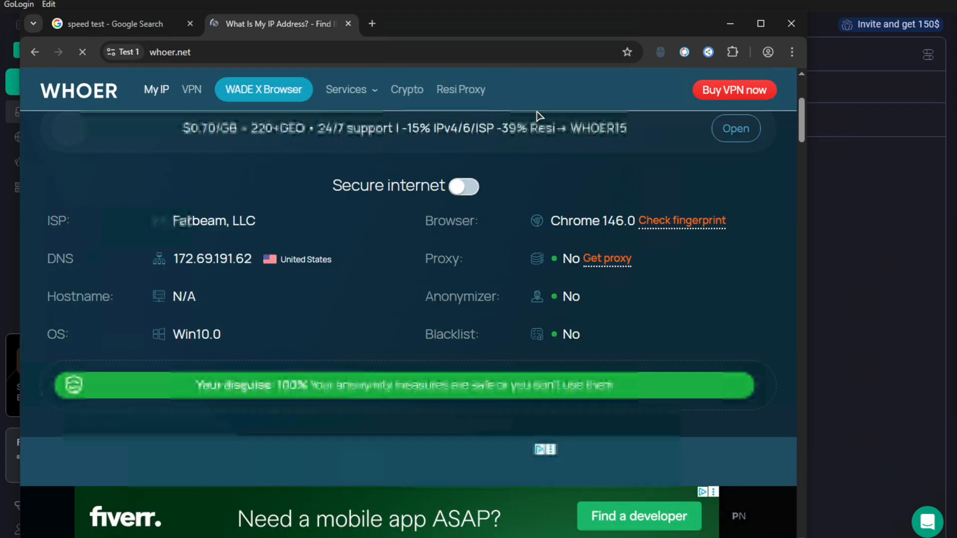
scroll(370, 335, "down", 1)
scroll(235, 334, "down", 3)
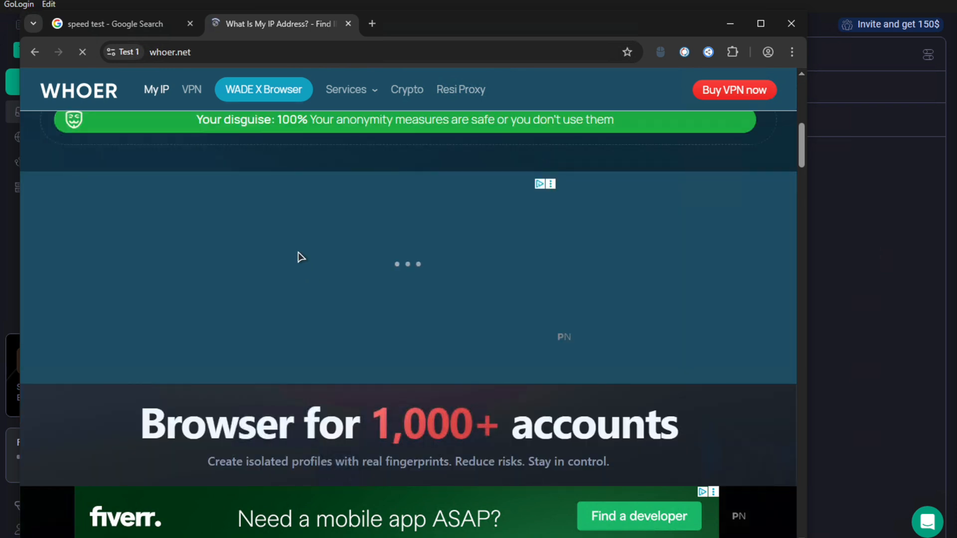
key("ctrl+shift+Tab")
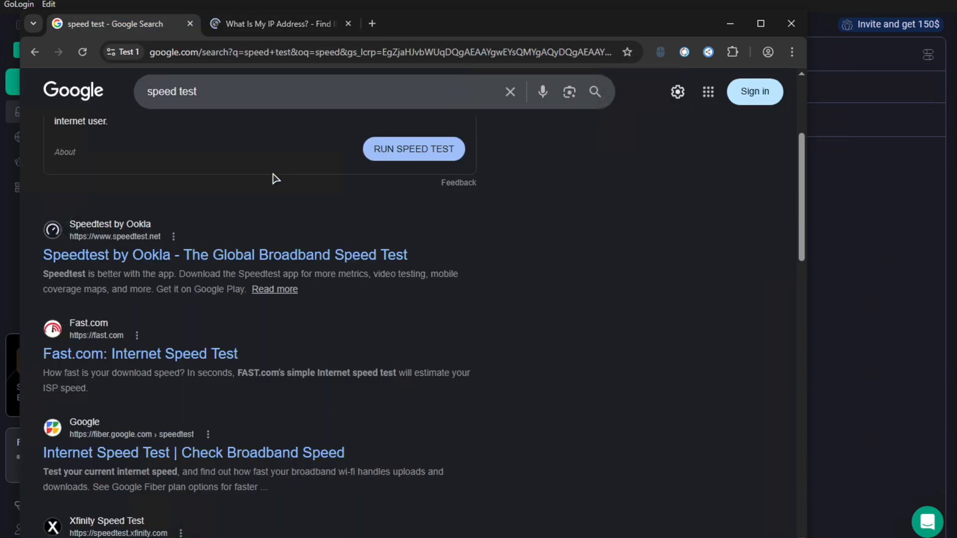
Run Fast.com to get 230 Mbps, then close the Test 1 browser window
left_click(152, 355)
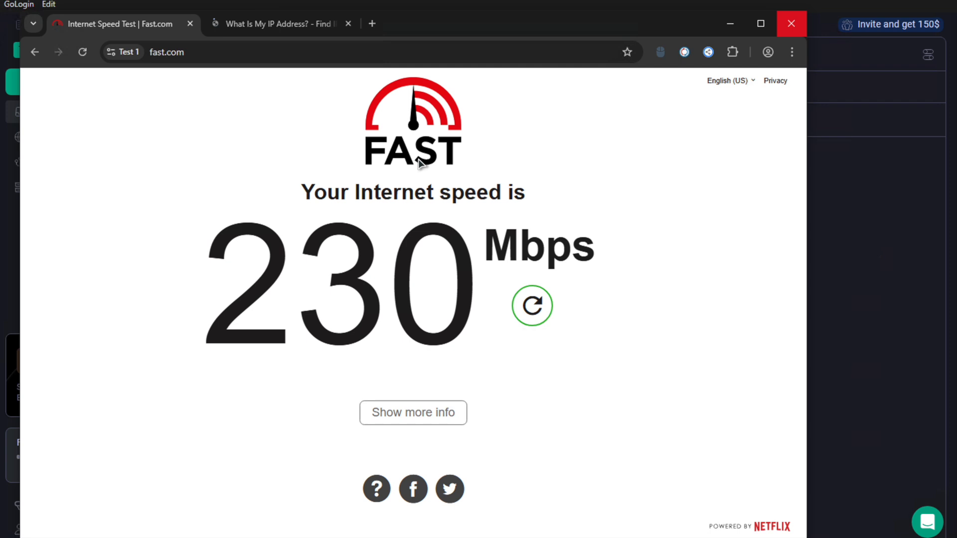
left_click(792, 25)
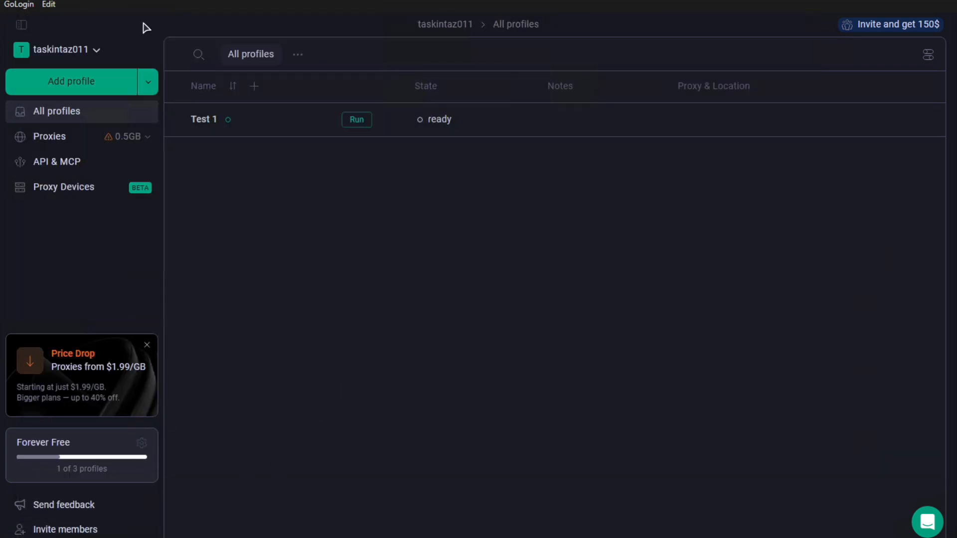
Close the GoLogin window from the taskbar and refresh the Windows desktop
left_click(243, 45)
right_click(114, 537)
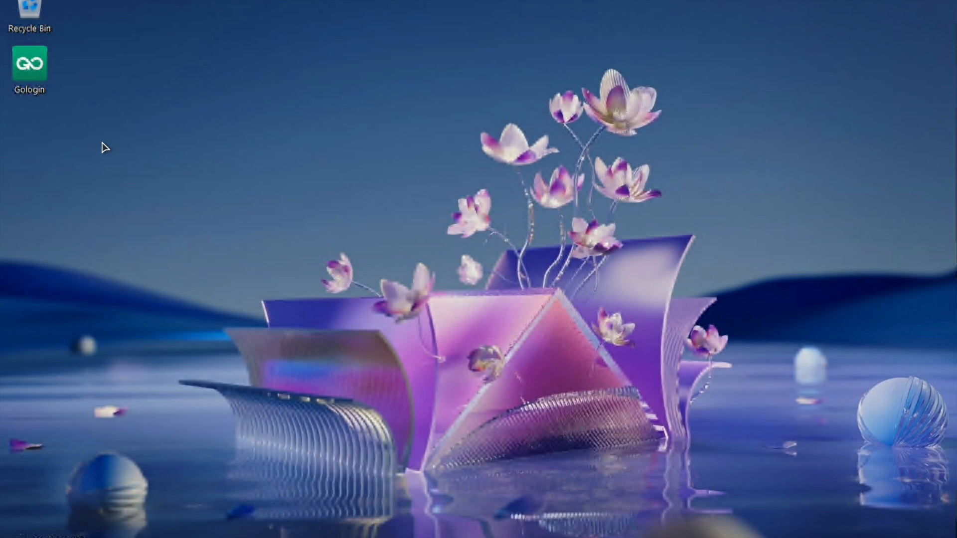
right_click(463, 25)
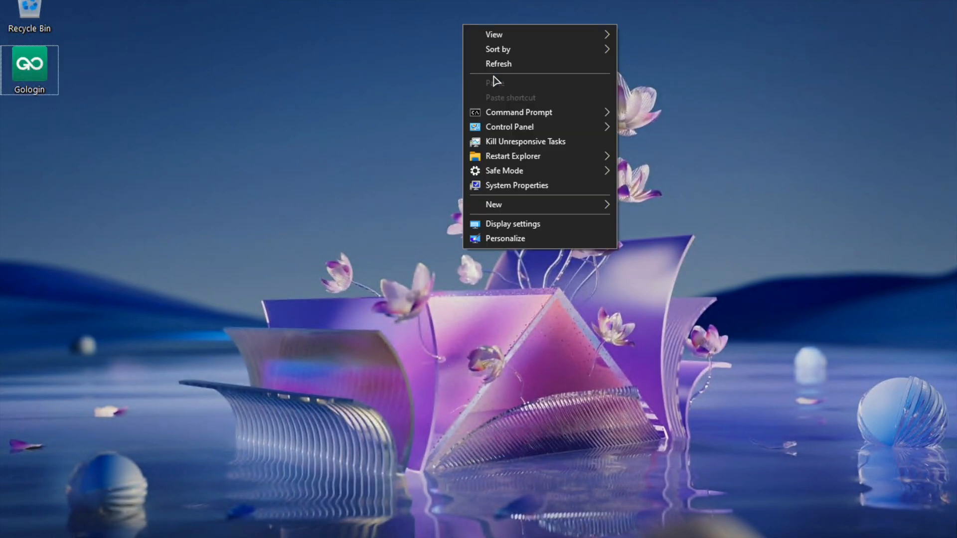
left_click(492, 67)
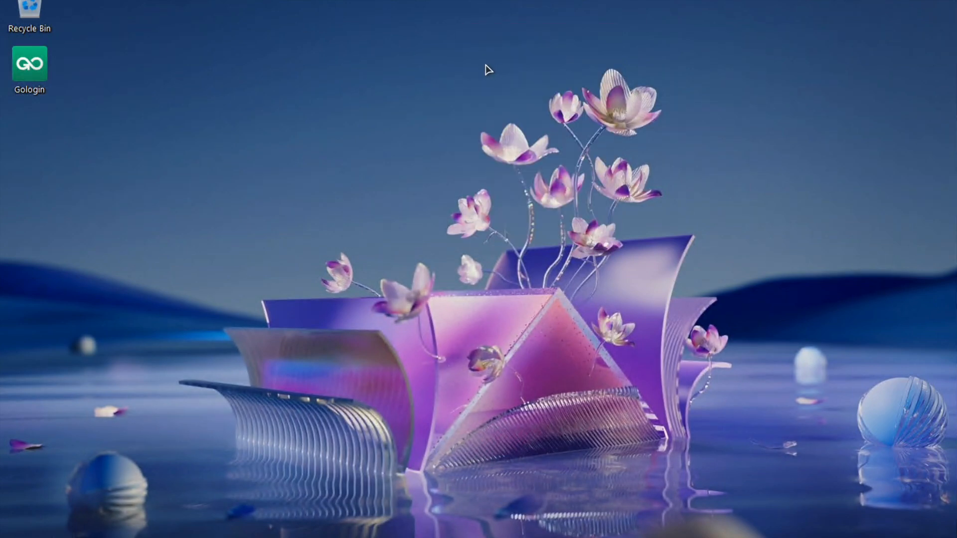